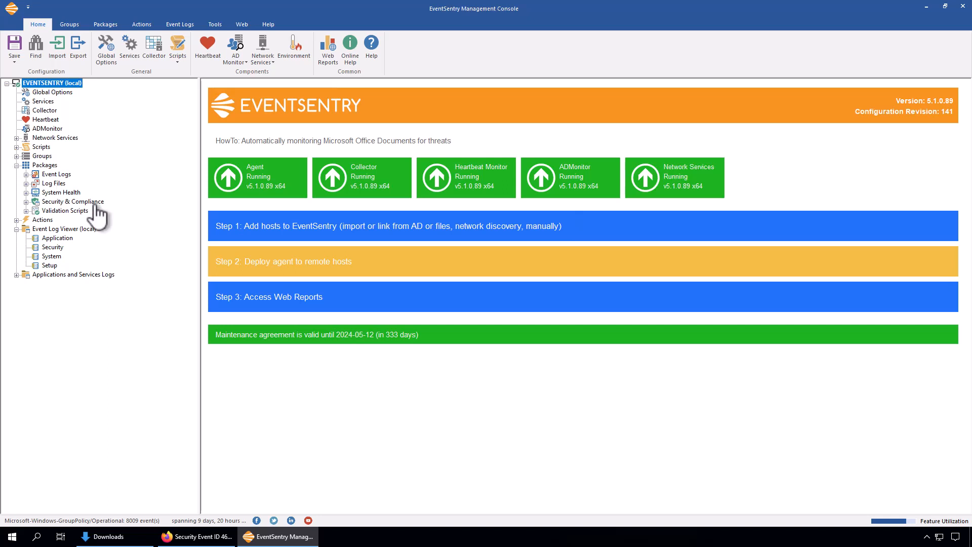
Search the configuration for all filters that use event ID 4688
{"action": "left_click", "coordinate": [36, 44]}
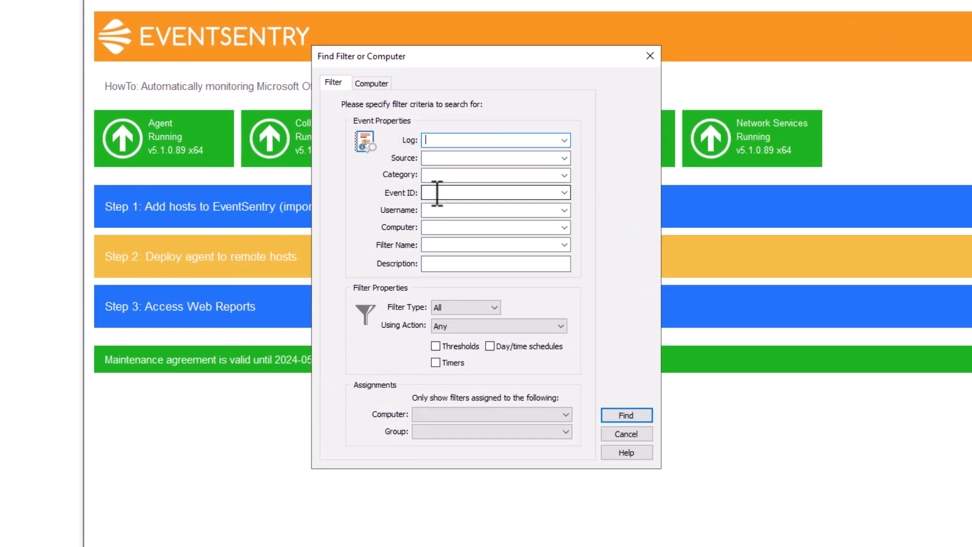
{"action": "left_click", "coordinate": [436, 193]}
{"action": "type", "text": "4688"}
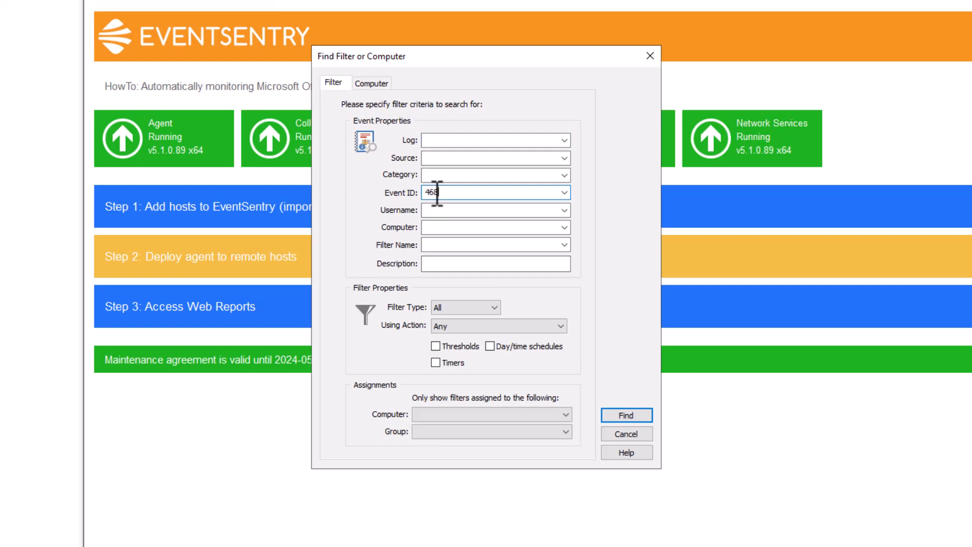
{"action": "left_click", "coordinate": [635, 418]}
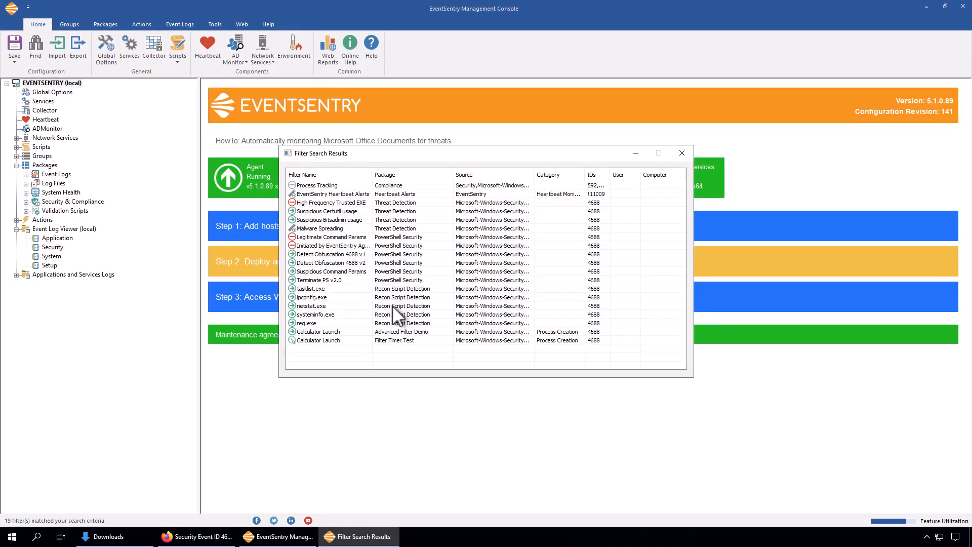
Open the netstat.exe filter of the Recon Script Detection package from the search results, then close the results and collapse the Event Logs packages
{"action": "double_click", "coordinate": [392, 306]}
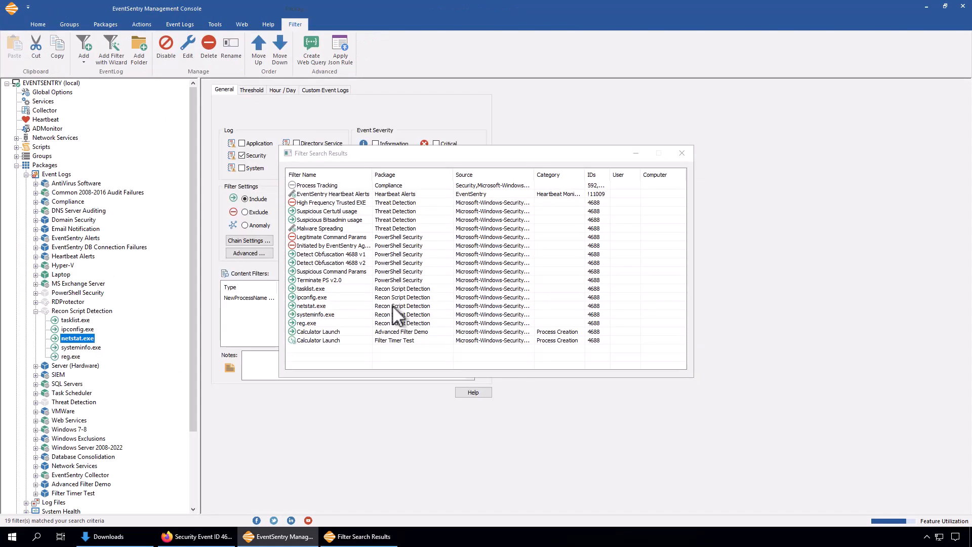
{"action": "left_click", "coordinate": [682, 154]}
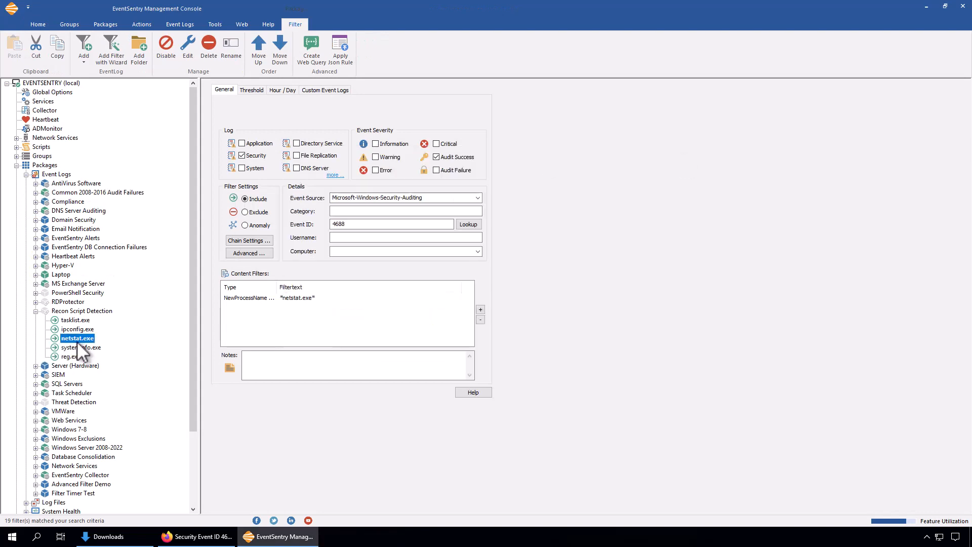
{"action": "left_click", "coordinate": [35, 311]}
{"action": "left_click", "coordinate": [26, 174]}
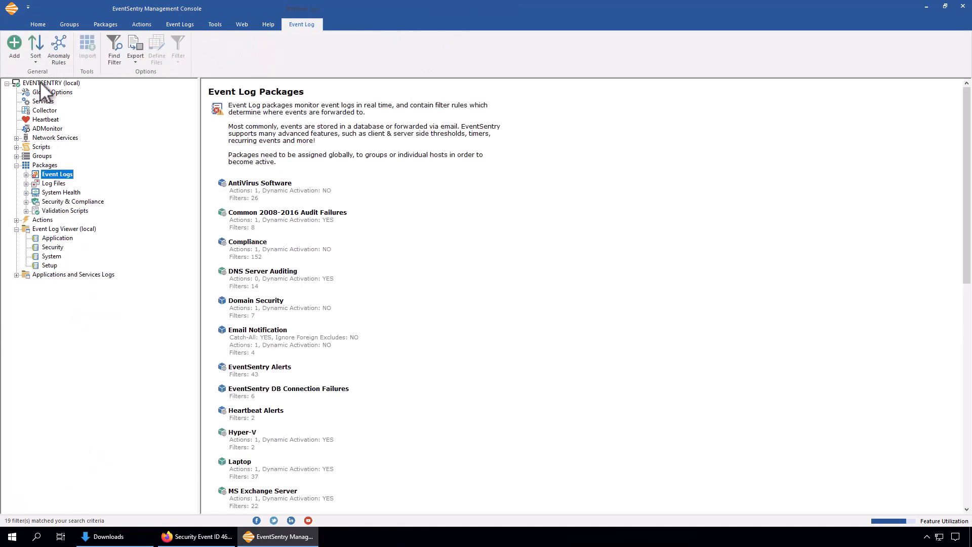
Examine the filter search's group assignment criterion and the computer search option, then dismiss the search without running it
{"action": "left_click", "coordinate": [48, 83]}
{"action": "left_click", "coordinate": [35, 48]}
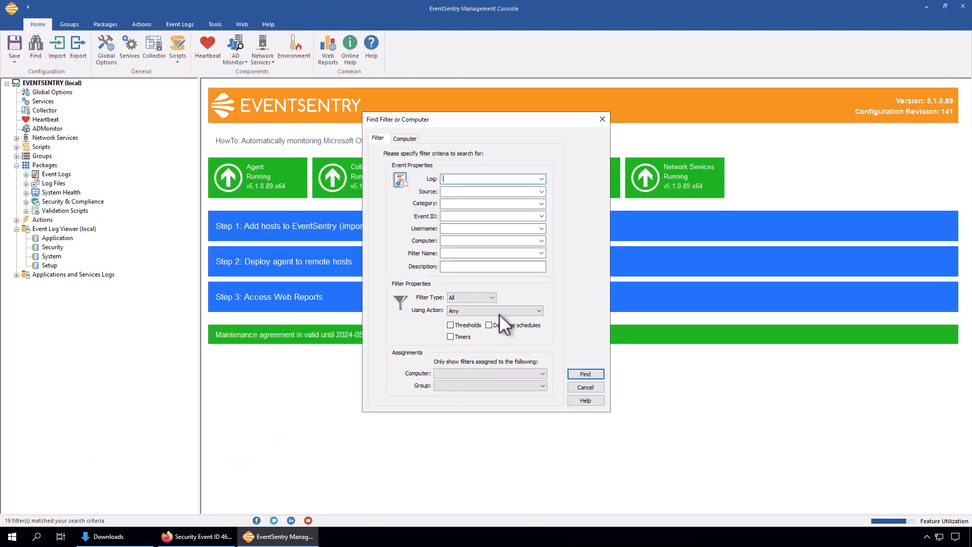
{"action": "left_click", "coordinate": [529, 385]}
{"action": "left_click", "coordinate": [529, 384]}
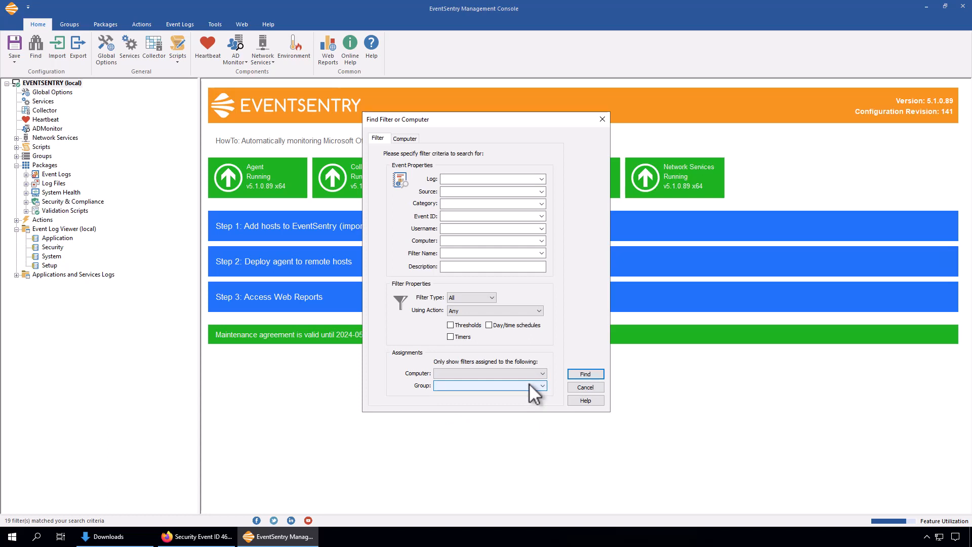
{"action": "left_click", "coordinate": [415, 138]}
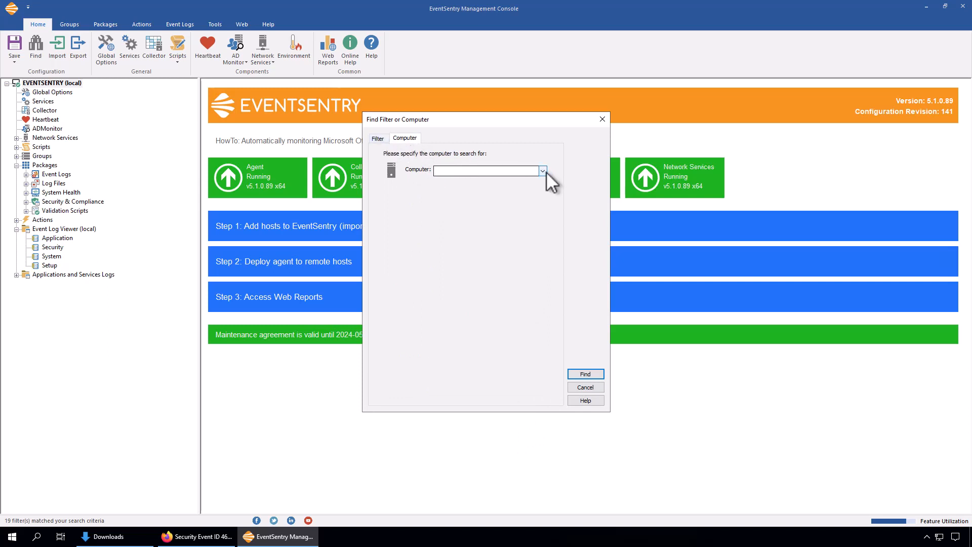
{"action": "left_click", "coordinate": [380, 138]}
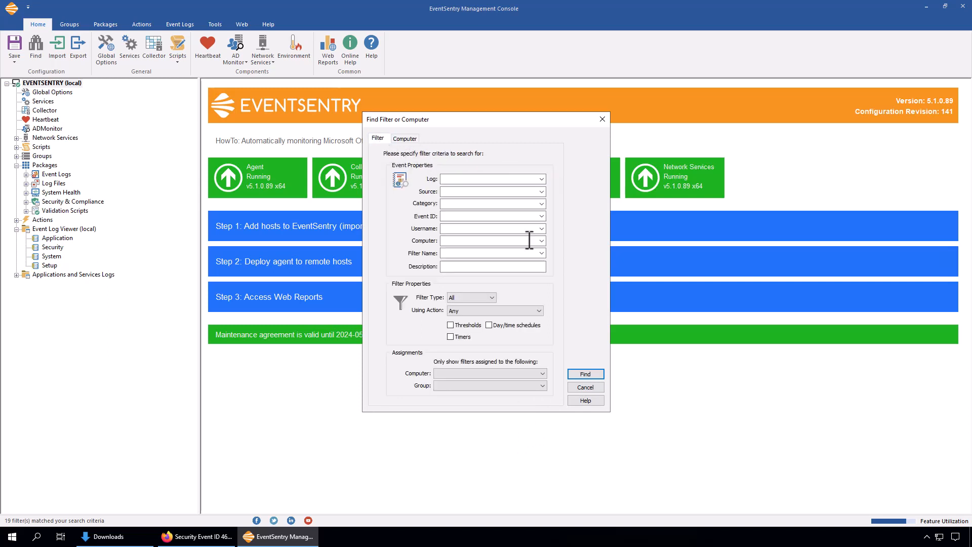
{"action": "left_click", "coordinate": [595, 386]}
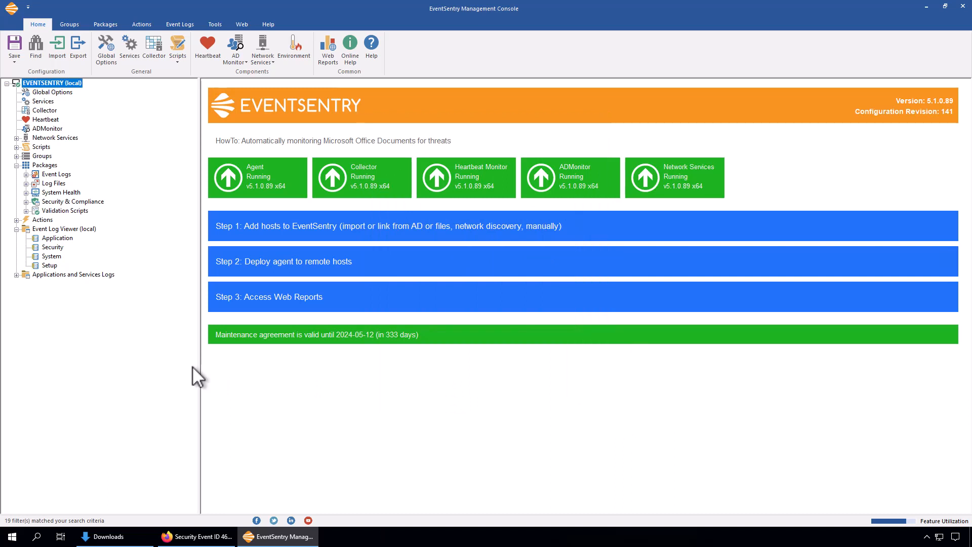
View the details of error event 10121 in the local Application log and test it against the filter rules for computer EVENTSENTRY
{"action": "left_click", "coordinate": [68, 239]}
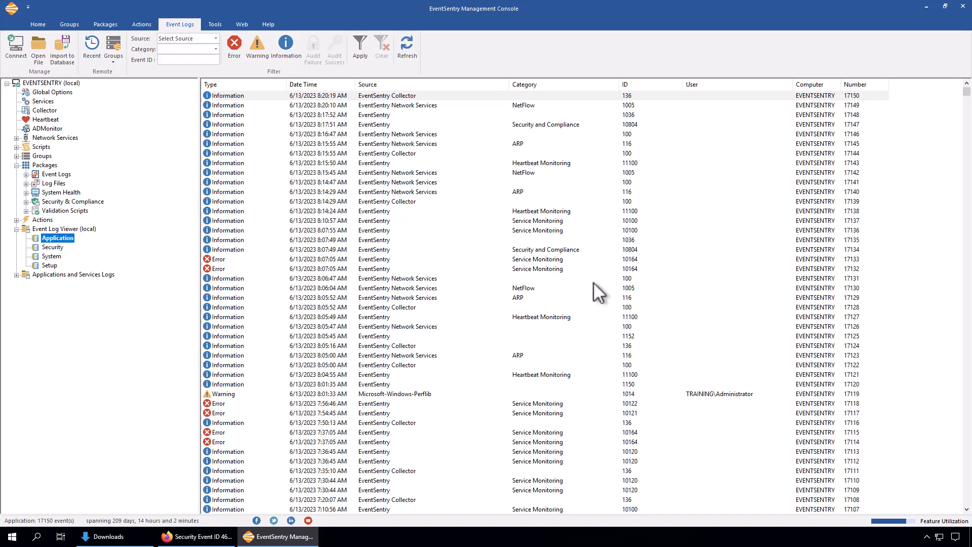
{"action": "left_click", "coordinate": [350, 412]}
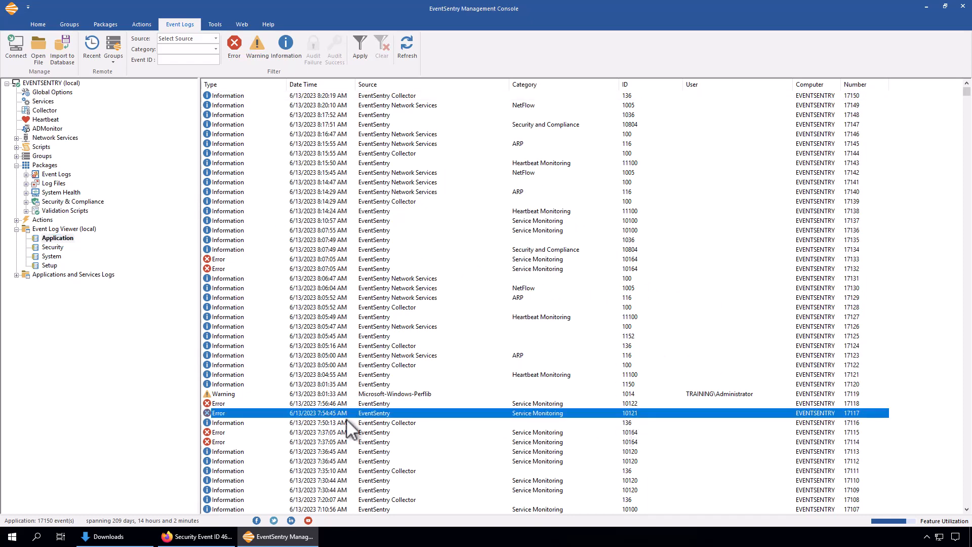
{"action": "right_click", "coordinate": [555, 413]}
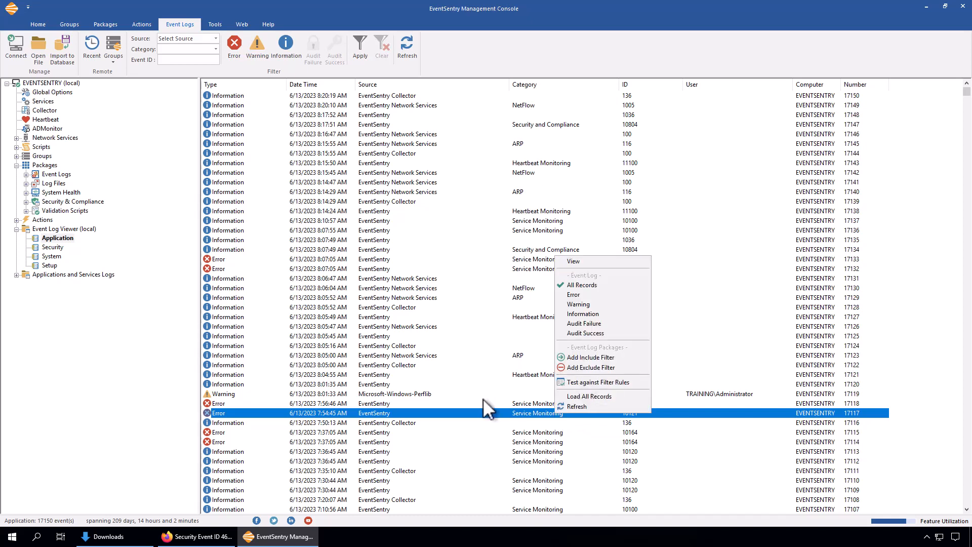
{"action": "left_click", "coordinate": [475, 409]}
{"action": "double_click", "coordinate": [475, 409]}
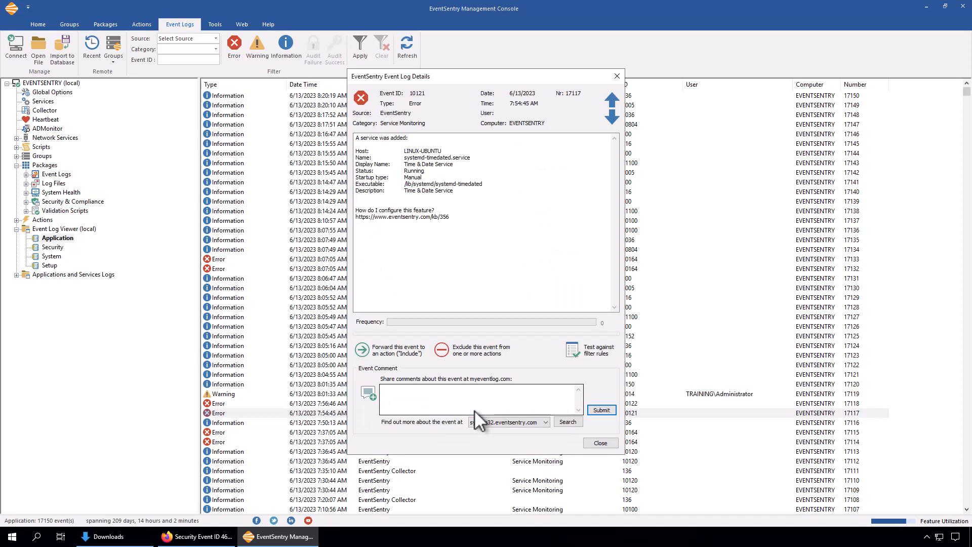
{"action": "left_click", "coordinate": [578, 347]}
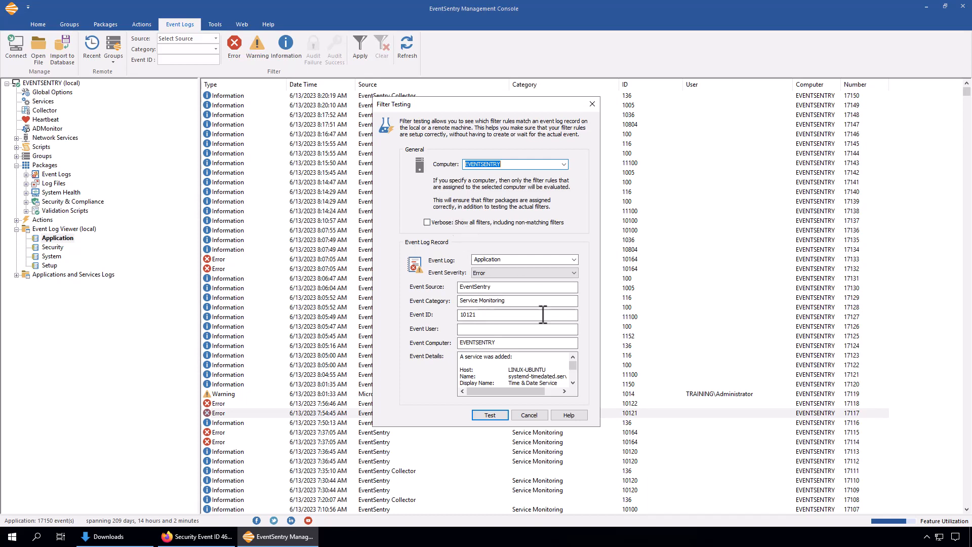
{"action": "left_click", "coordinate": [489, 415]}
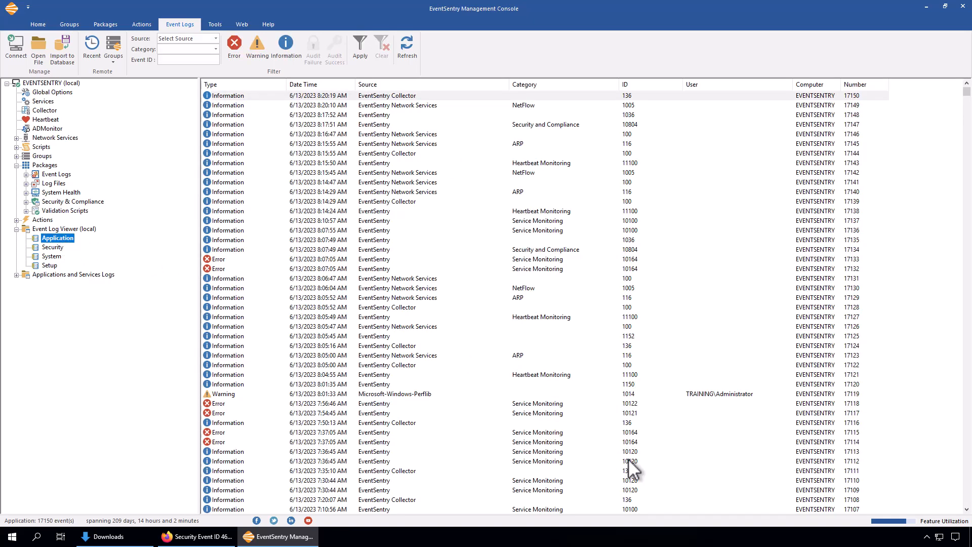
Test error event 10164 (record 17114) against the filter rules with non-matching filters included, inspect the reasons, and return to the Application log
{"action": "right_click", "coordinate": [523, 441]}
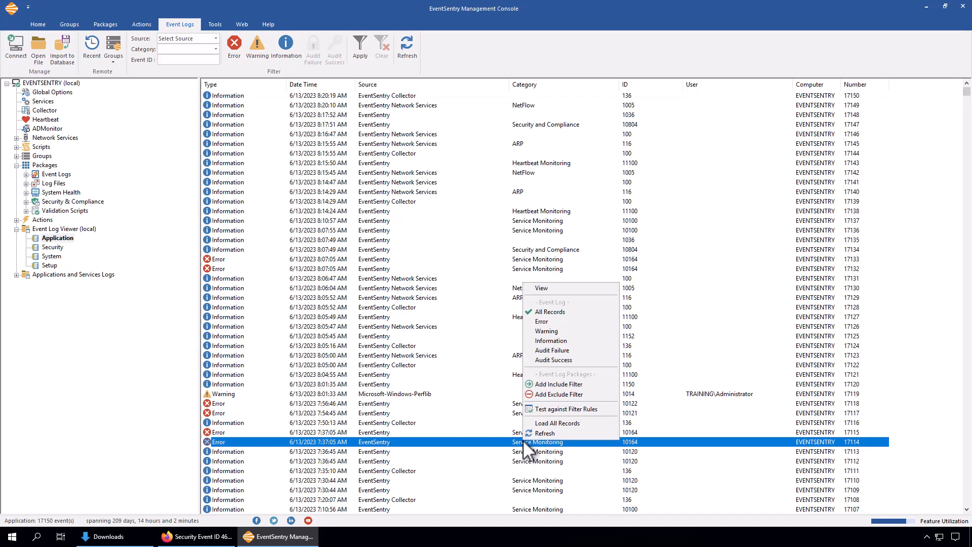
{"action": "left_click", "coordinate": [541, 411]}
{"action": "left_click", "coordinate": [426, 222]}
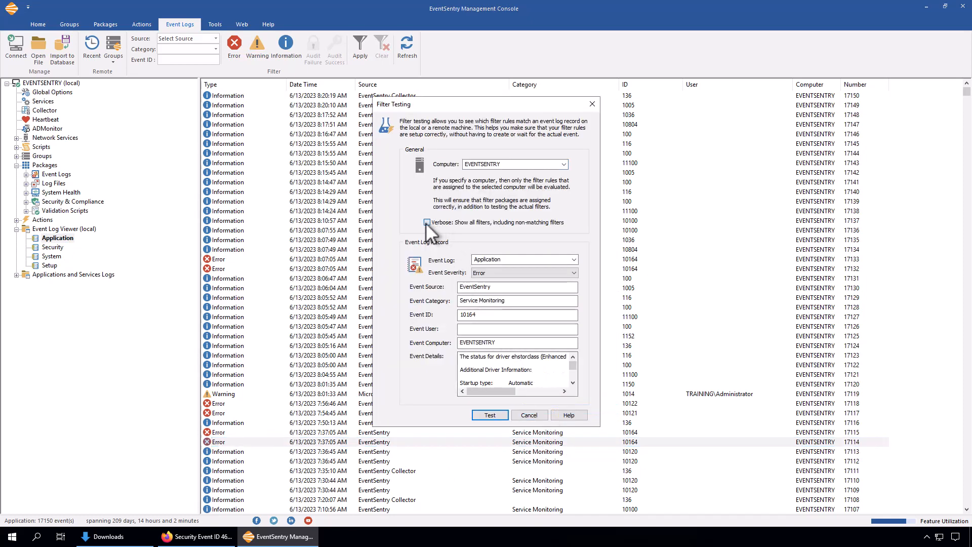
{"action": "left_click", "coordinate": [497, 412]}
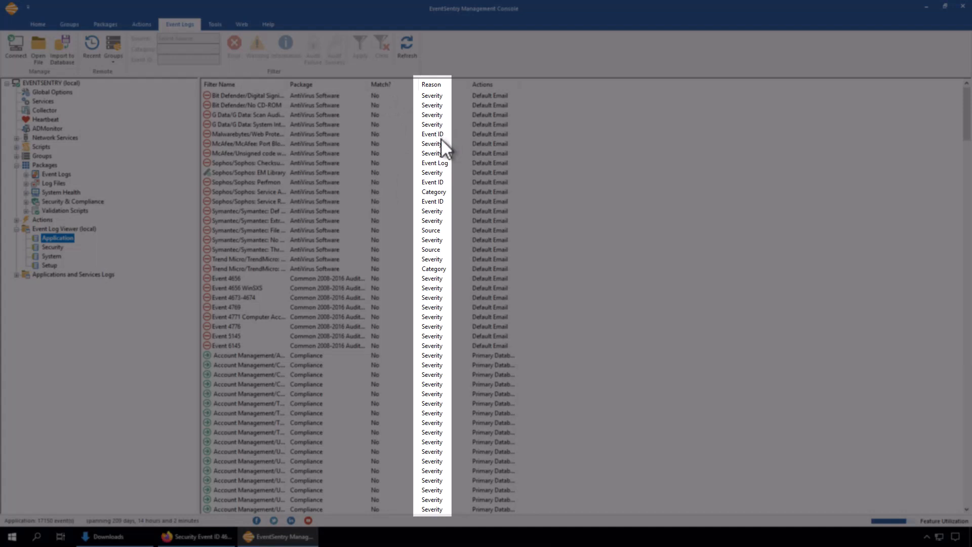
{"action": "left_click", "coordinate": [430, 133]}
{"action": "left_click", "coordinate": [443, 163]}
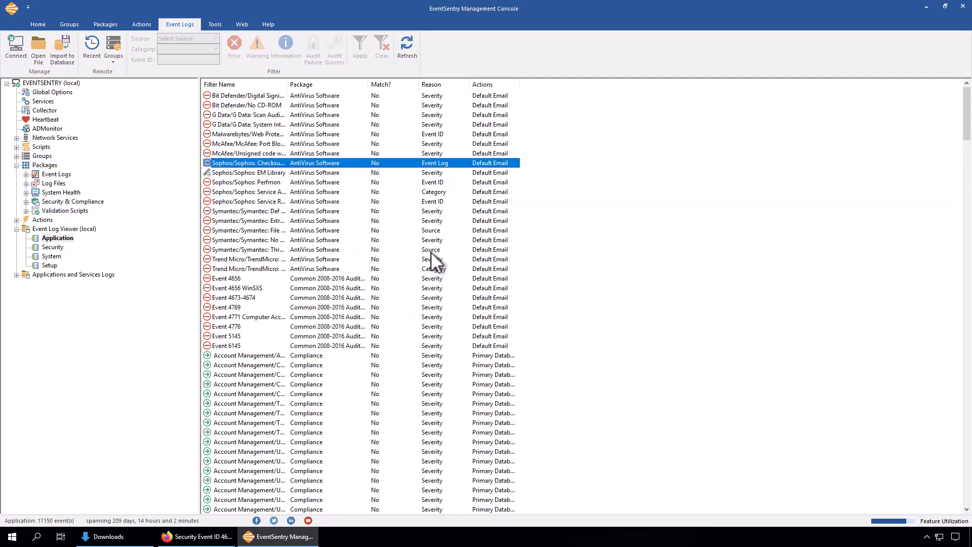
{"action": "left_click", "coordinate": [430, 250]}
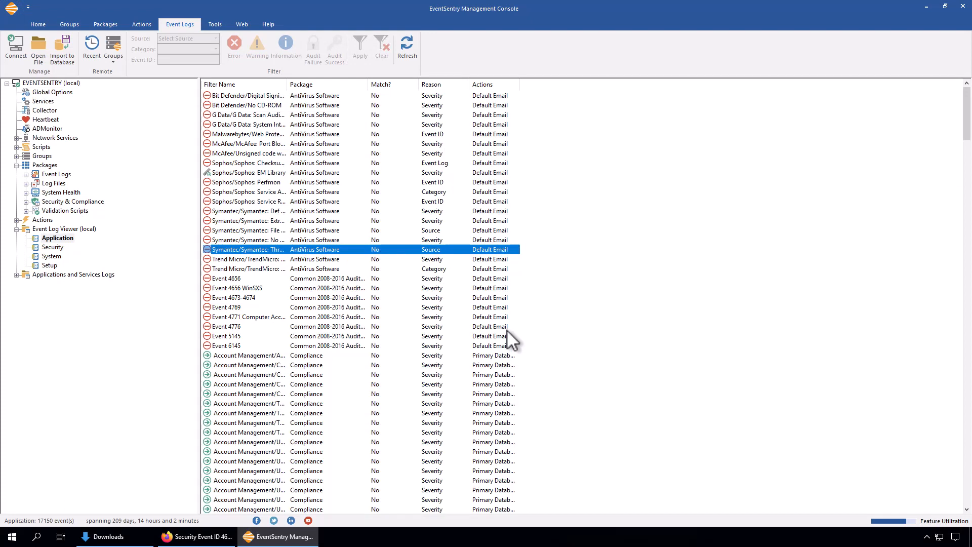
{"action": "left_click", "coordinate": [60, 236]}
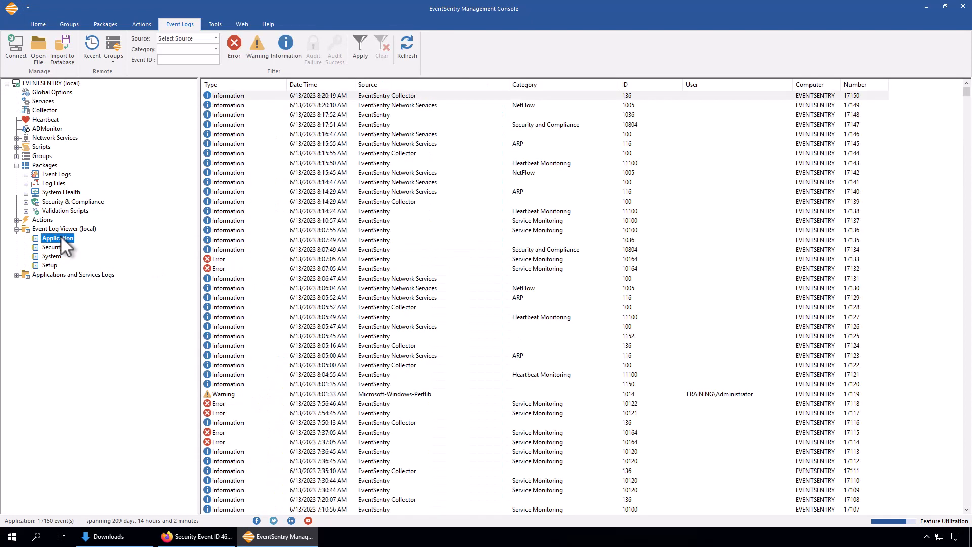
{"action": "right_click", "coordinate": [543, 459]}
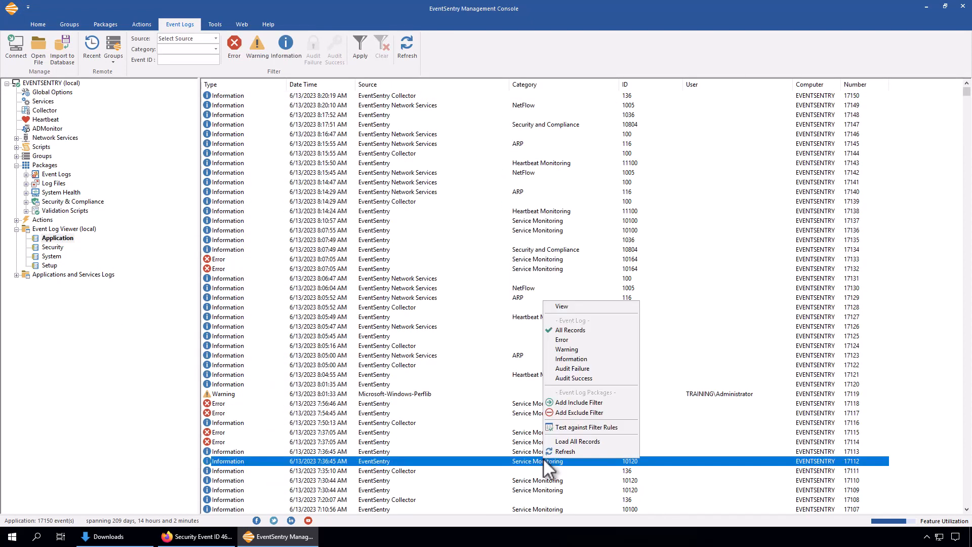
{"action": "left_click", "coordinate": [567, 427]}
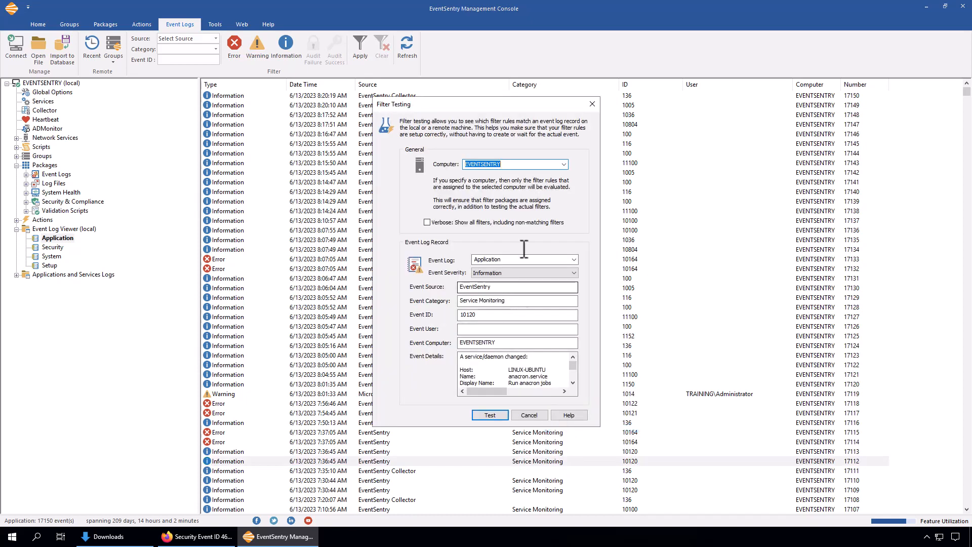
{"action": "left_click", "coordinate": [564, 164]}
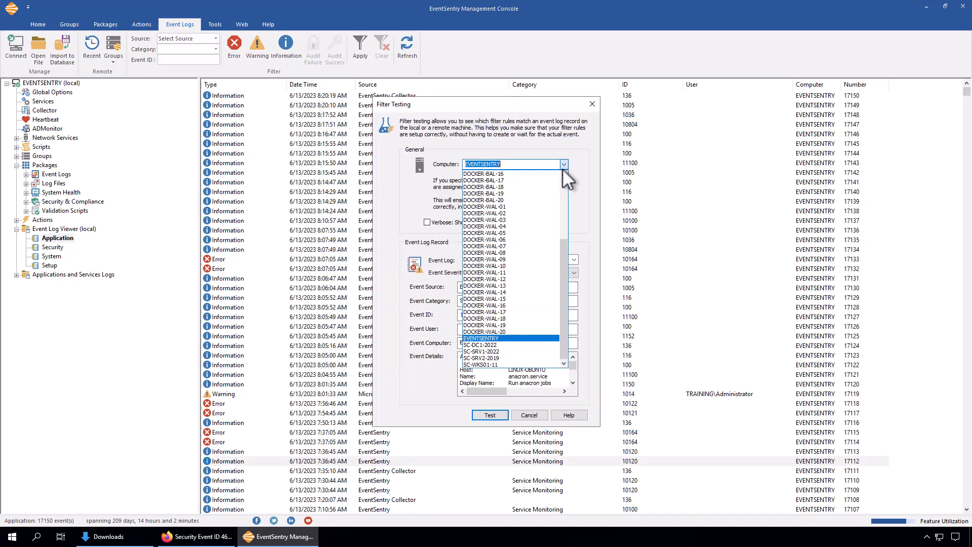
{"action": "left_click", "coordinate": [483, 345]}
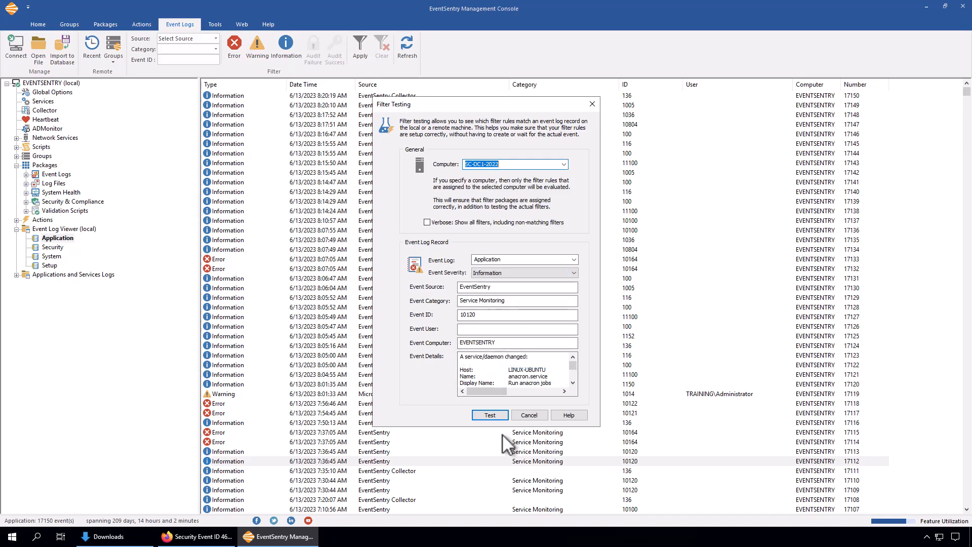
{"action": "left_click", "coordinate": [562, 166]}
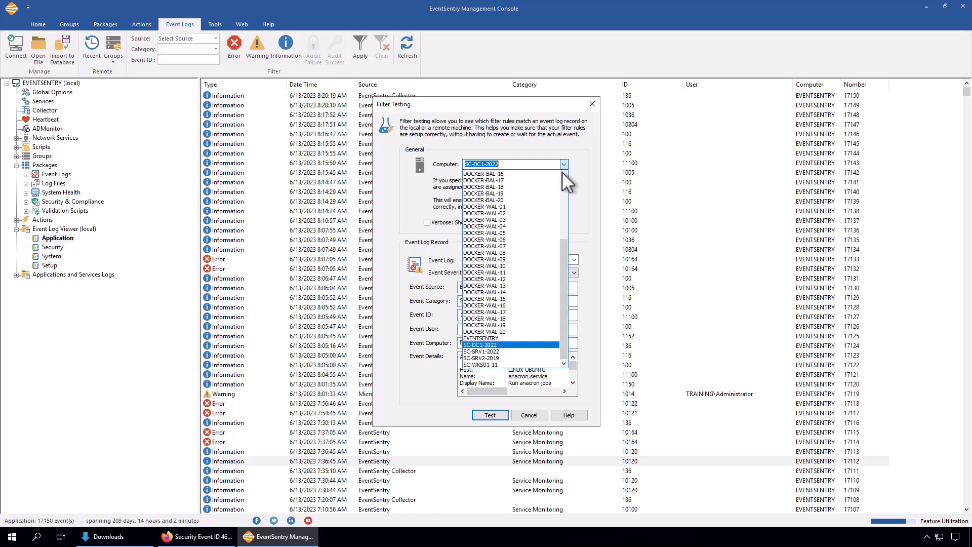
{"action": "left_click", "coordinate": [485, 353]}
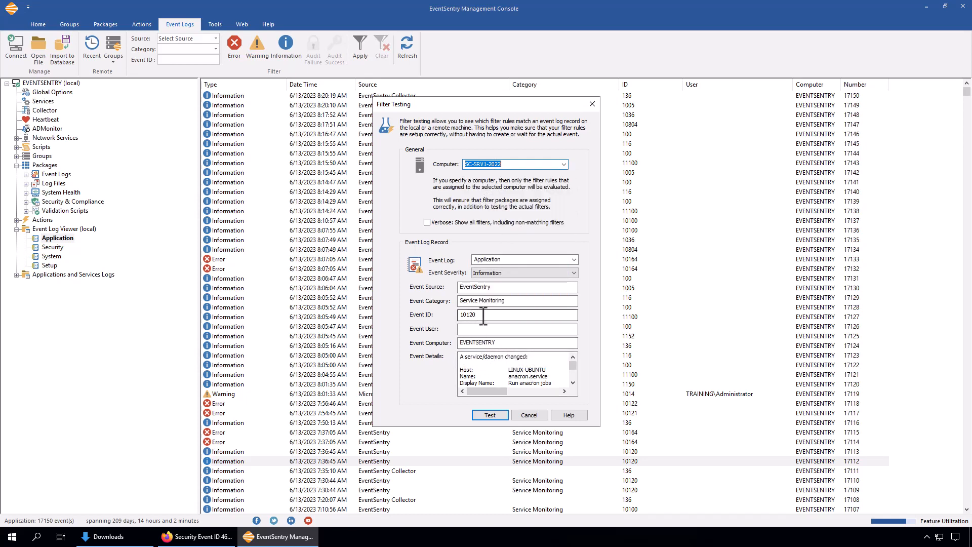
{"action": "left_click", "coordinate": [529, 414]}
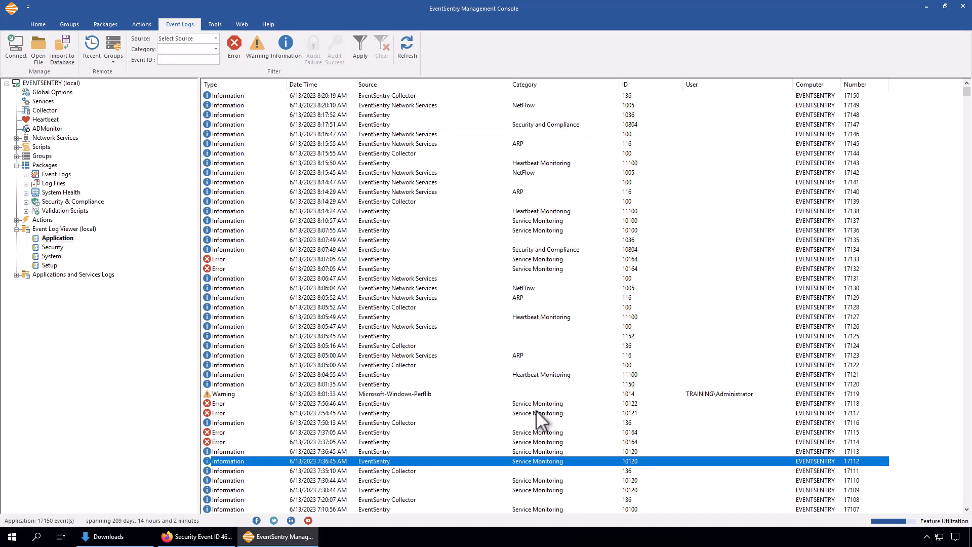
Test error event 10164 (record 17114) against the filter rules for computer SC-SRV1-2022 and inspect the matching filters
{"action": "right_click", "coordinate": [284, 442]}
{"action": "left_click", "coordinate": [321, 411]}
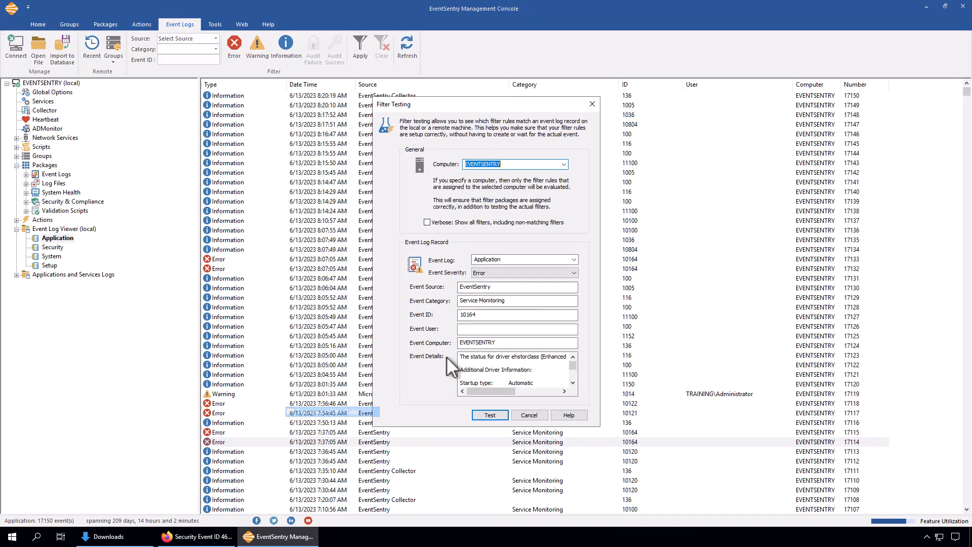
{"action": "left_click", "coordinate": [564, 163]}
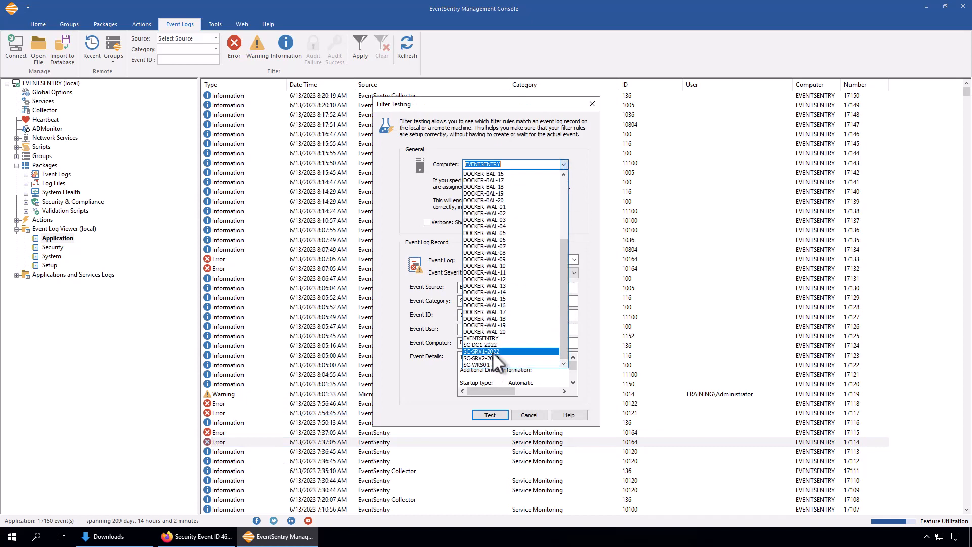
{"action": "left_click", "coordinate": [494, 351]}
{"action": "left_click", "coordinate": [497, 416]}
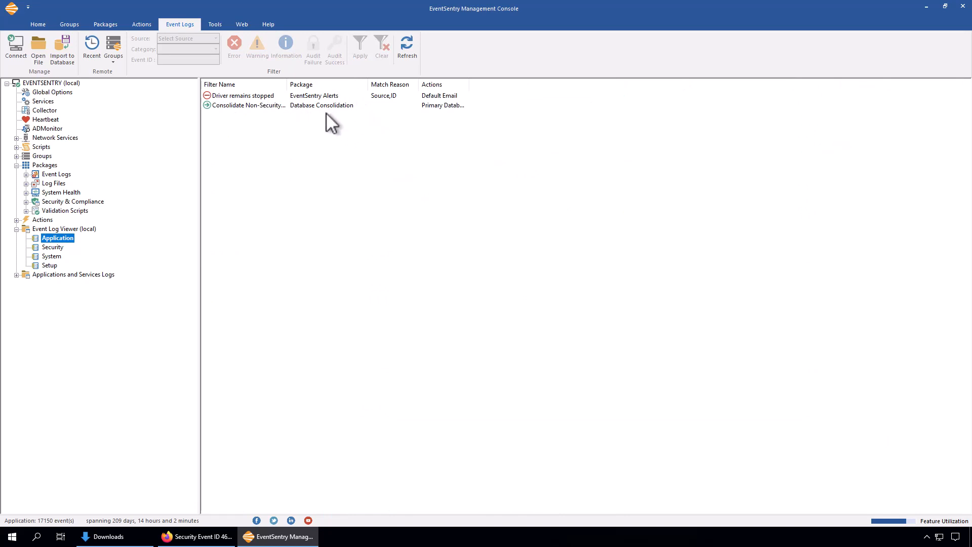
{"action": "left_click", "coordinate": [269, 105]}
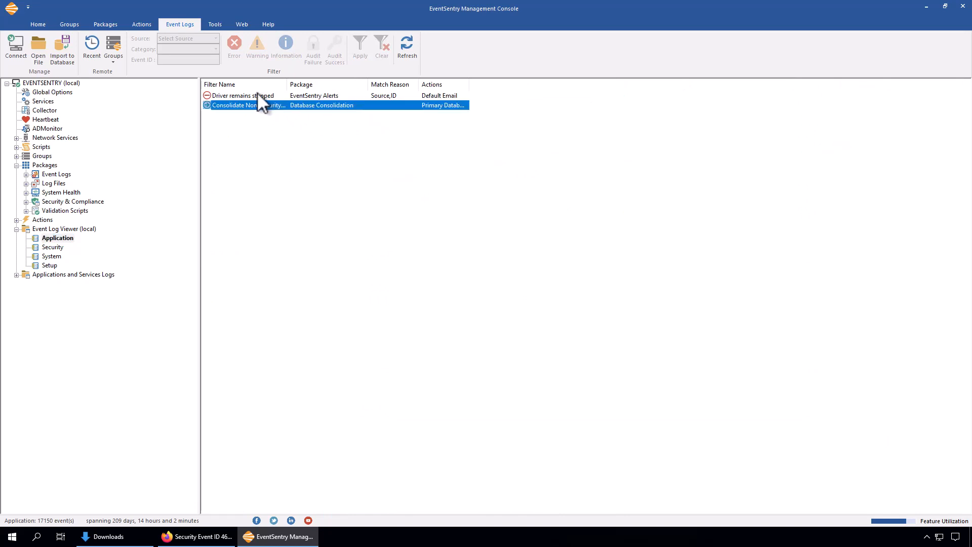
{"action": "left_click", "coordinate": [256, 92]}
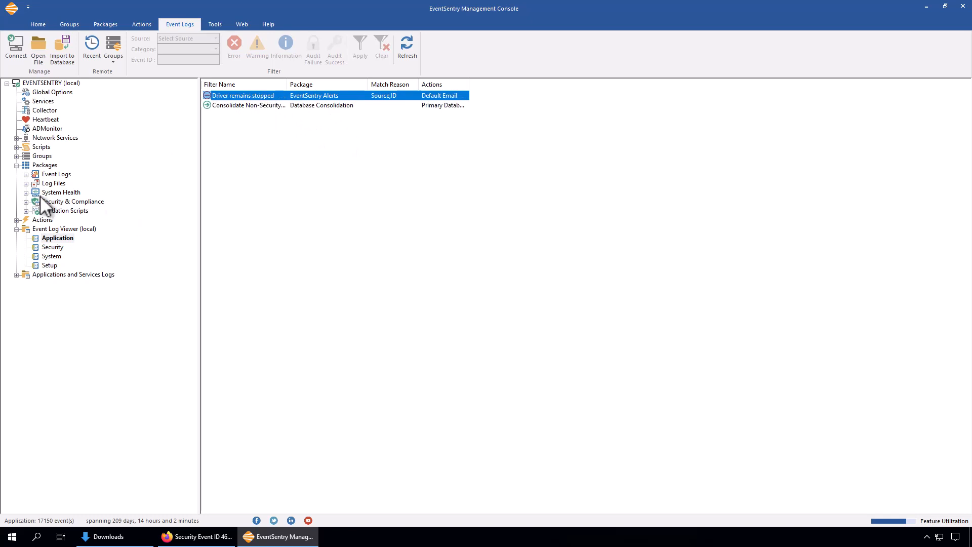
Check which groups and computers the Email Notification event log package is assigned to, leaving the assignment unchanged
{"action": "left_click", "coordinate": [27, 175]}
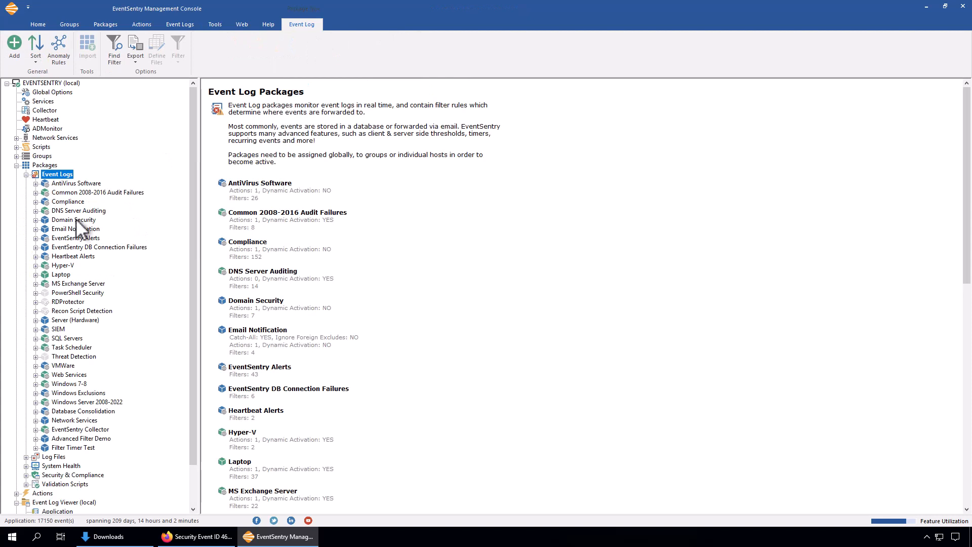
{"action": "left_click", "coordinate": [77, 229]}
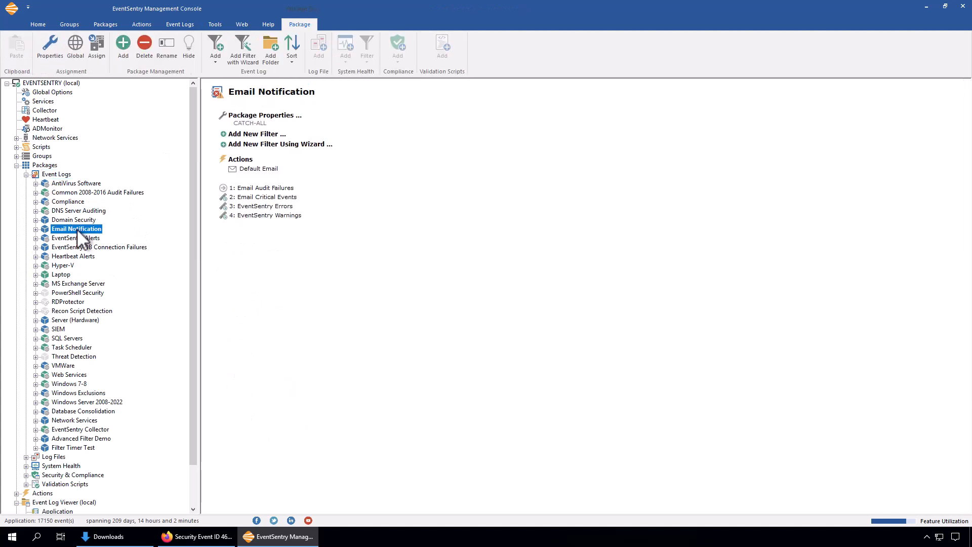
{"action": "left_click", "coordinate": [101, 51]}
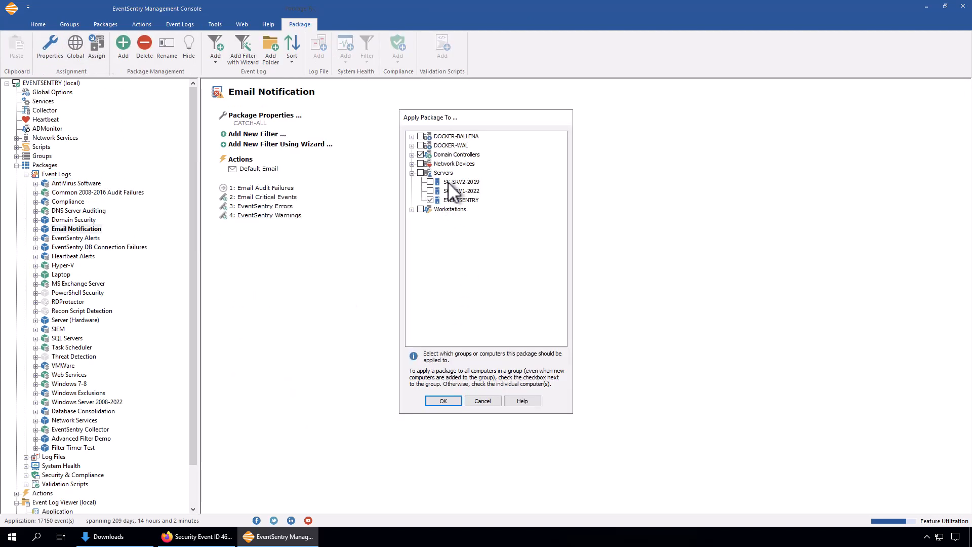
{"action": "left_click", "coordinate": [482, 401]}
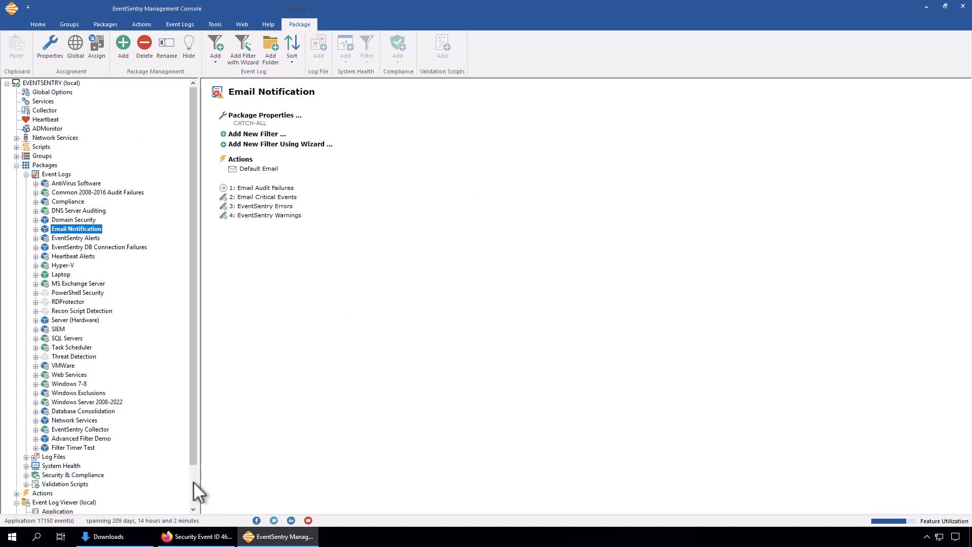
{"action": "left_click", "coordinate": [26, 175]}
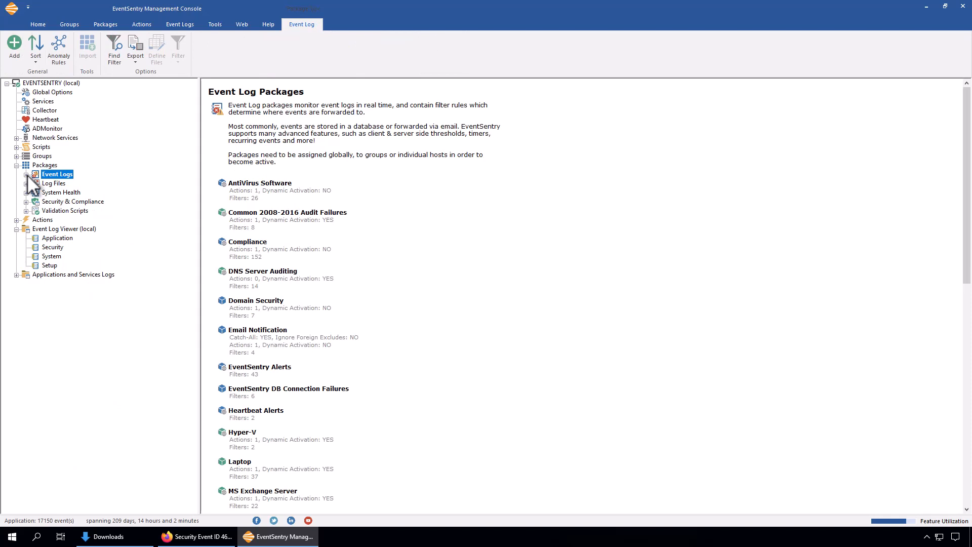
Open the standalone filter testing utility, examine its computer and event log record fields, and dismiss it without running a test
{"action": "left_click", "coordinate": [212, 24]}
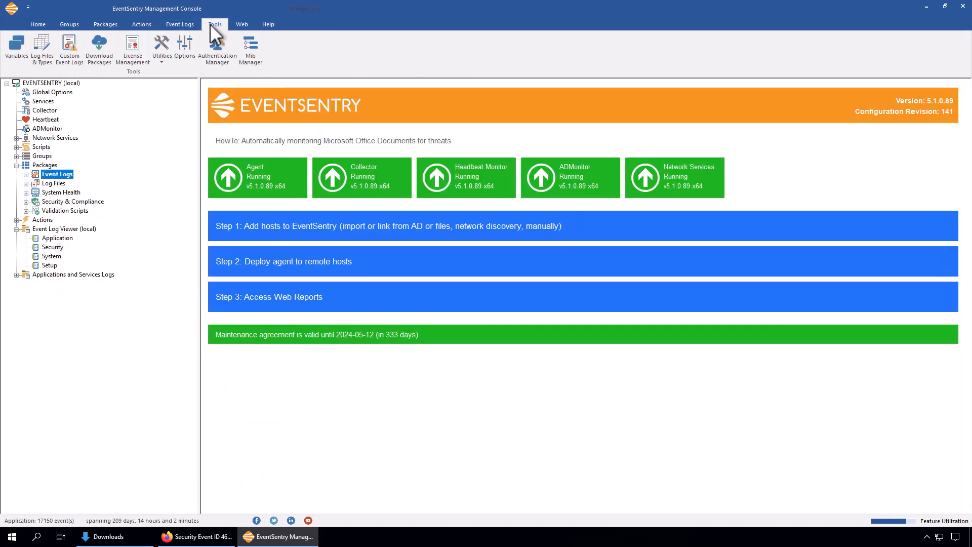
{"action": "left_click", "coordinate": [163, 62]}
{"action": "left_click", "coordinate": [176, 117]}
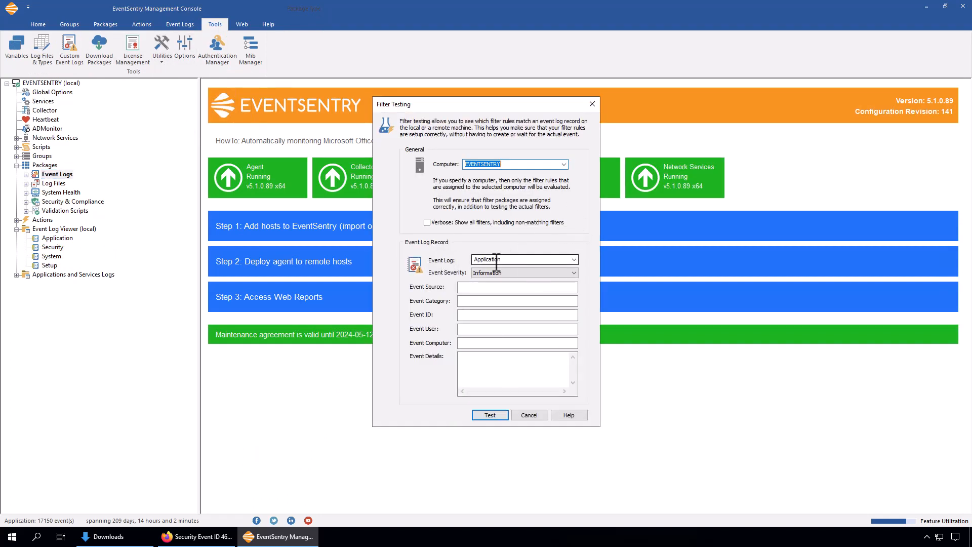
{"action": "left_click", "coordinate": [478, 377]}
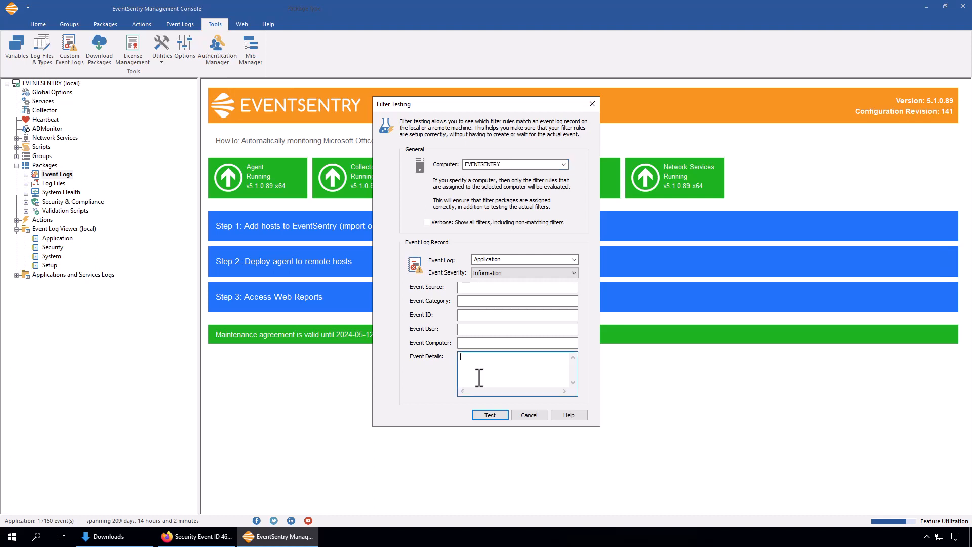
{"action": "left_click", "coordinate": [528, 414]}
Export the filters of all event log packages in CSV format to filters.csv in the Downloads folder
{"action": "left_click", "coordinate": [52, 173]}
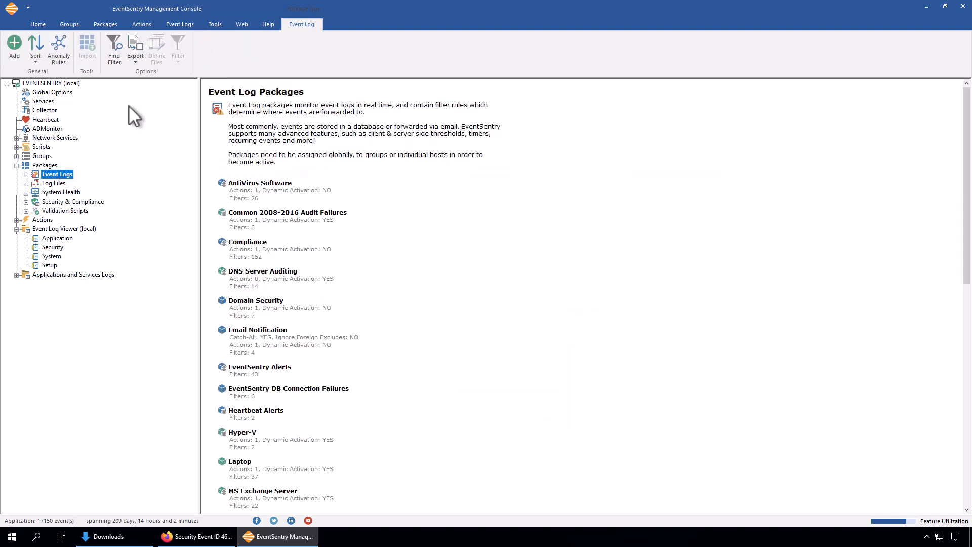
{"action": "left_click", "coordinate": [136, 62]}
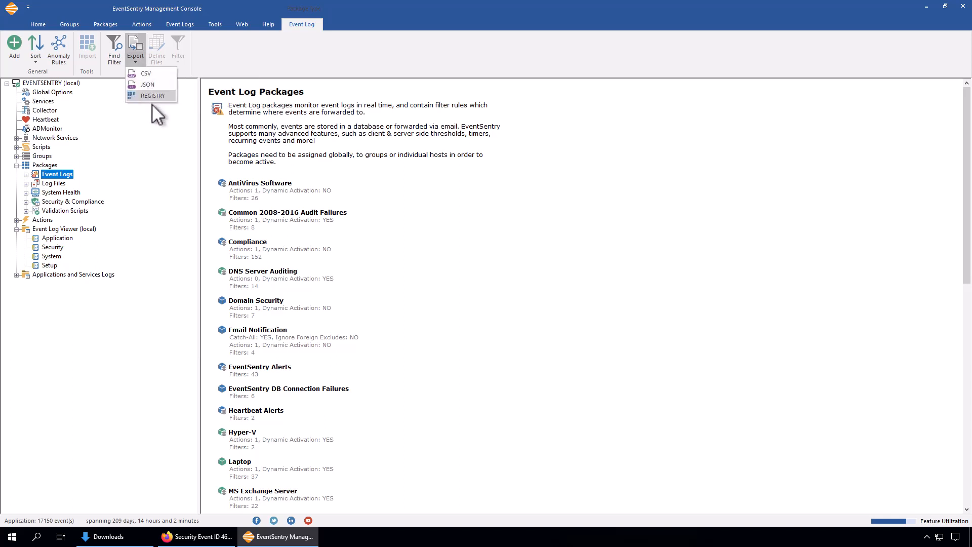
{"action": "left_click", "coordinate": [147, 74]}
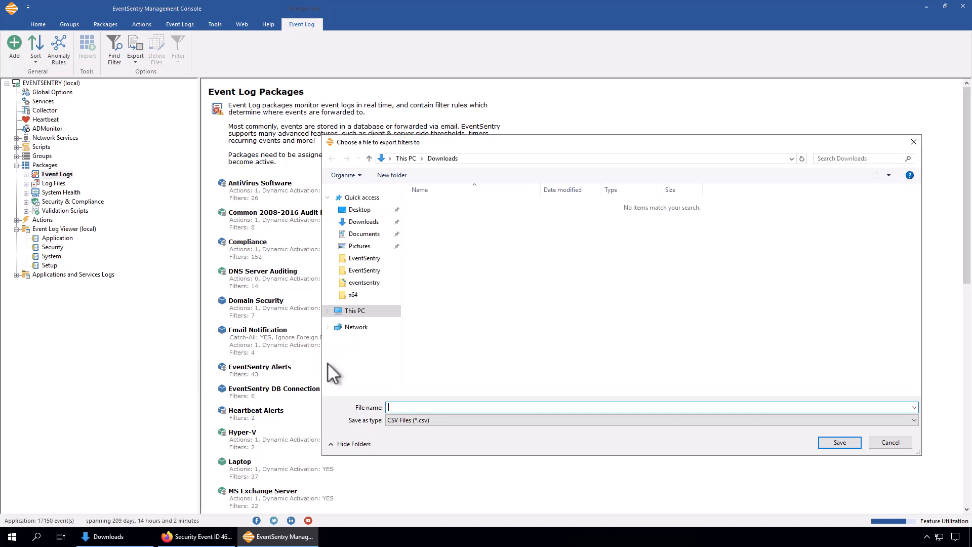
{"action": "type", "text": "filters.c"}
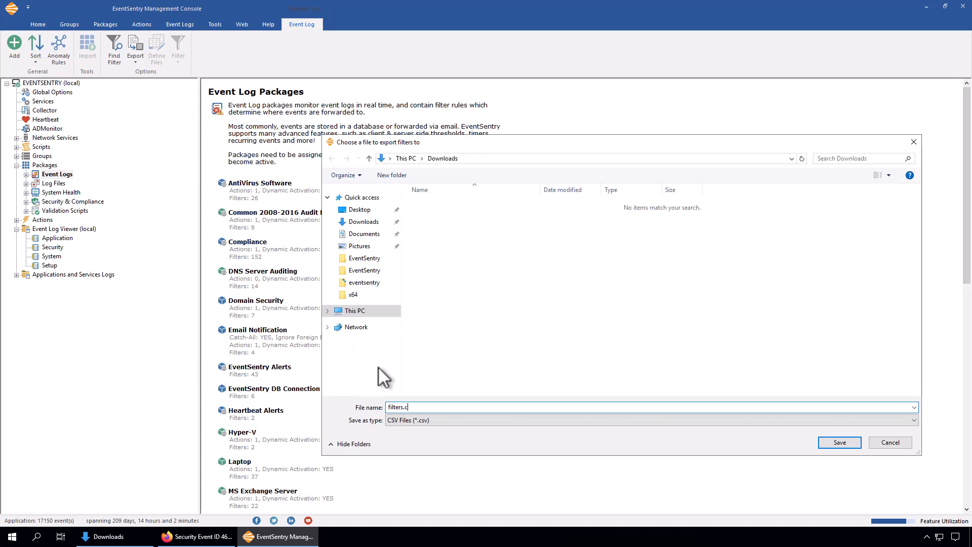
{"action": "key", "text": "Return"}
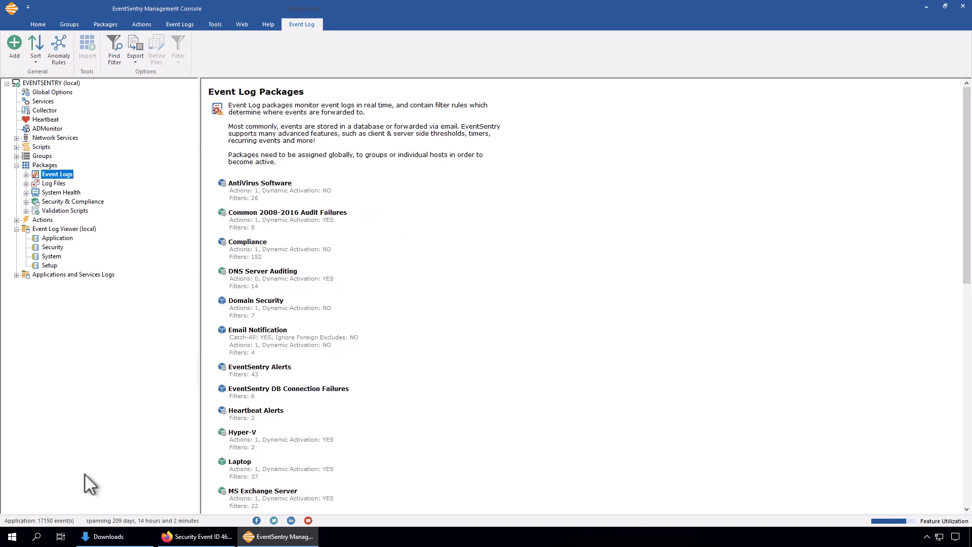
Open the exported filters.csv from the Downloads folder in Notepad++, look through the filter rows, and close the editor
{"action": "left_click", "coordinate": [104, 536]}
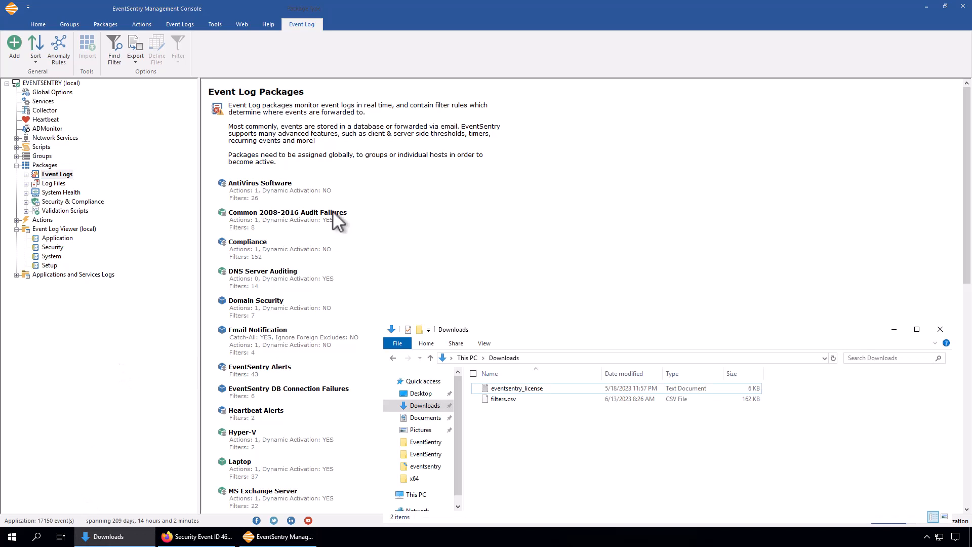
{"action": "right_click", "coordinate": [509, 398]}
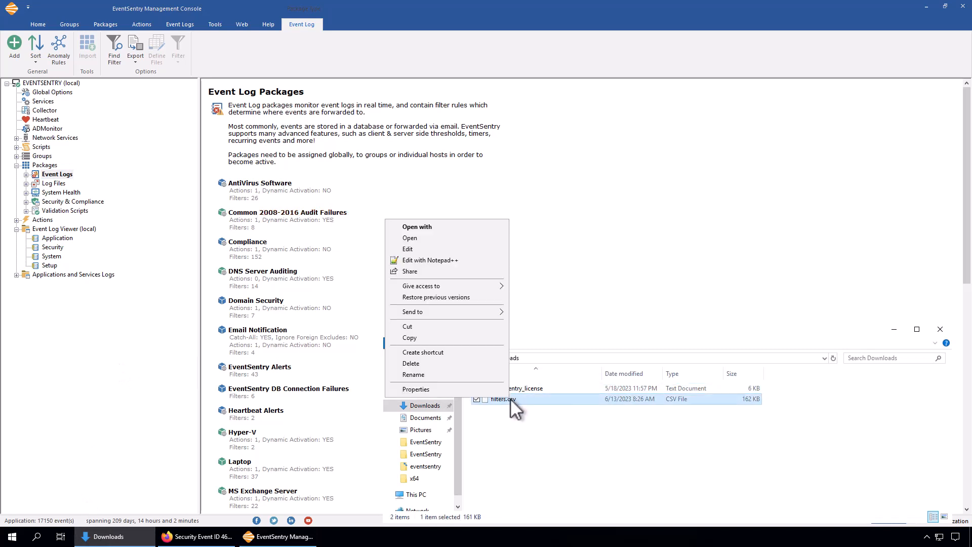
{"action": "left_click", "coordinate": [423, 260]}
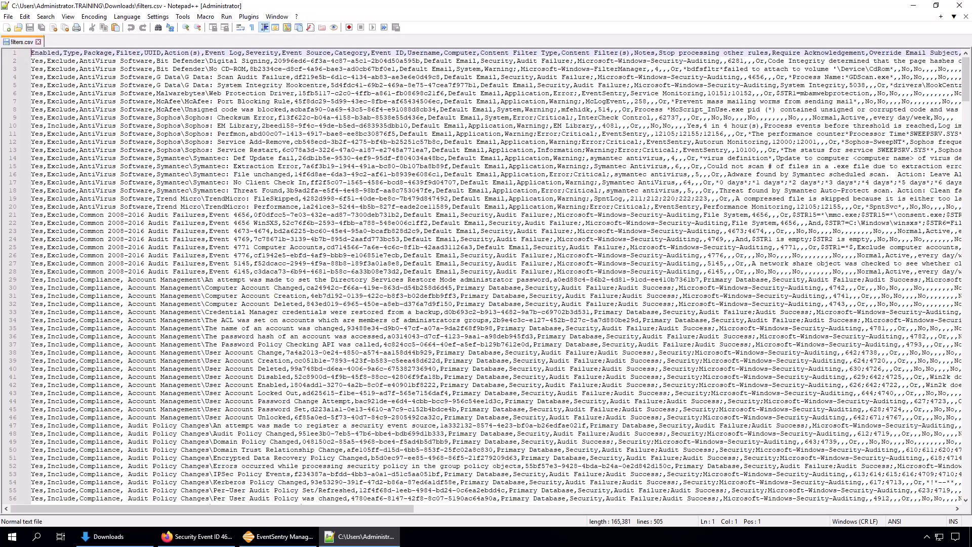
{"action": "left_click_drag", "start_coordinate": [964, 89], "coordinate": [960, 324]}
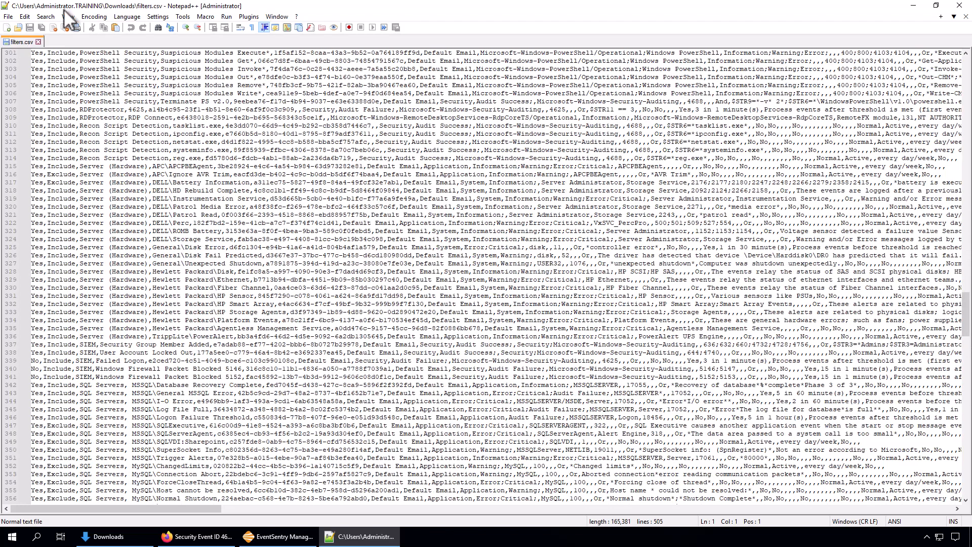
{"action": "left_click", "coordinate": [38, 41]}
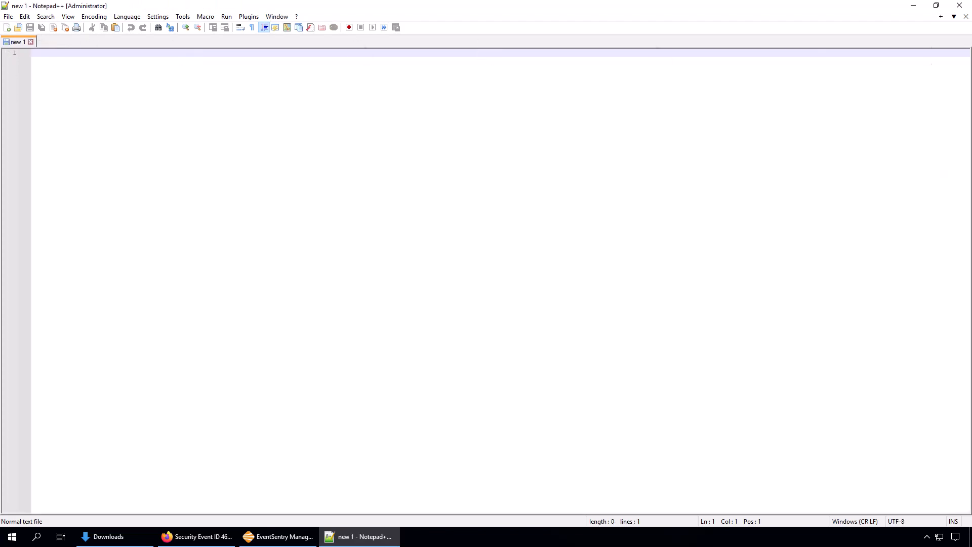
{"action": "left_click", "coordinate": [959, 5]}
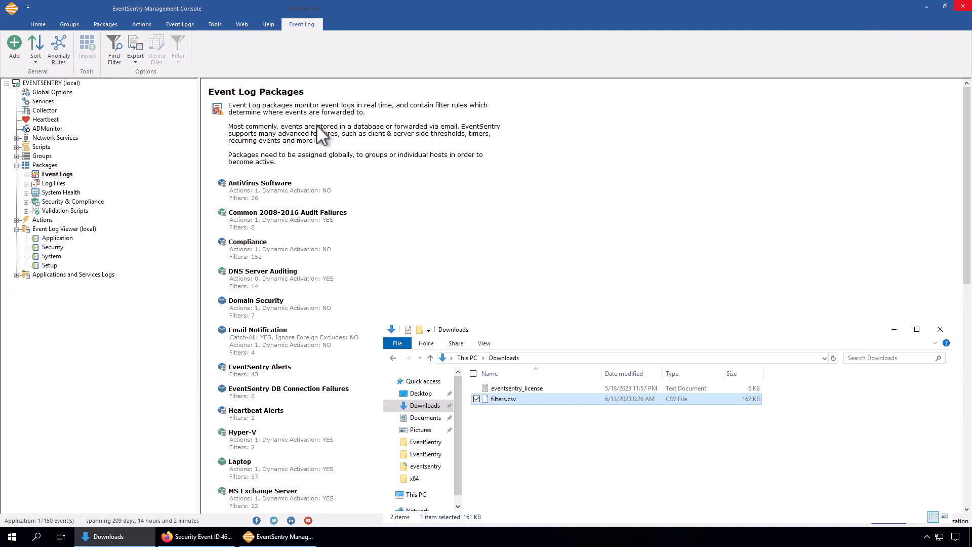
View the custom event logs monitored by the Consolidate Non-Security Events filter in the Database Consolidation package
{"action": "left_click", "coordinate": [26, 174]}
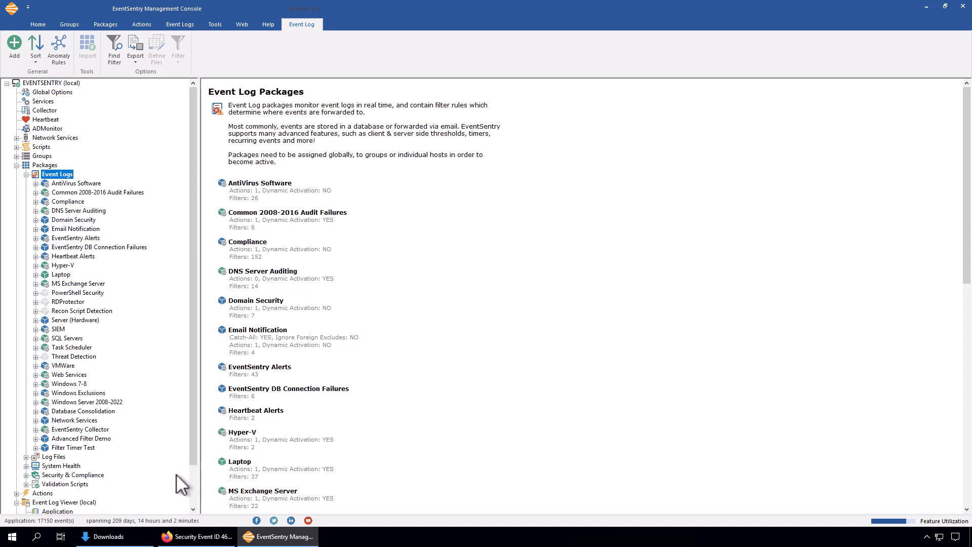
{"action": "left_click", "coordinate": [195, 479]}
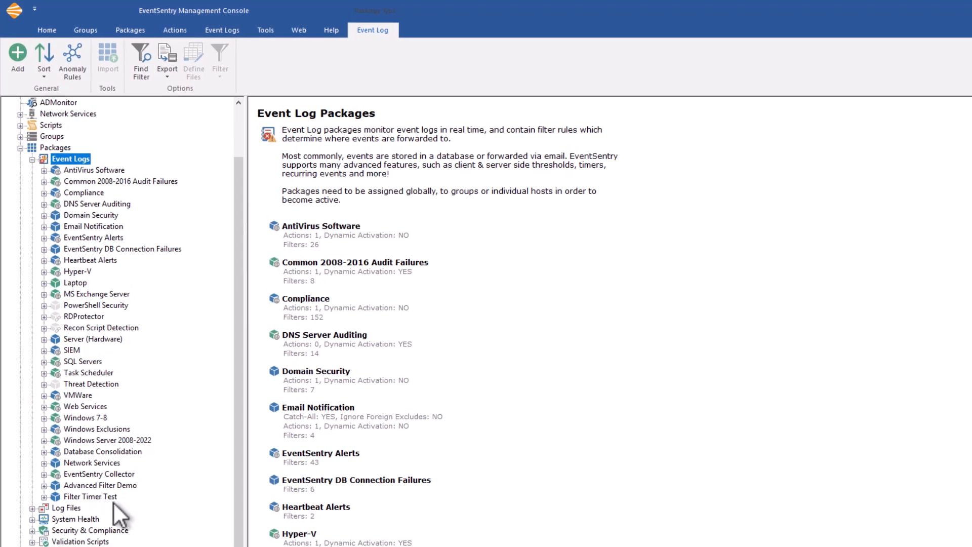
{"action": "left_click", "coordinate": [45, 454]}
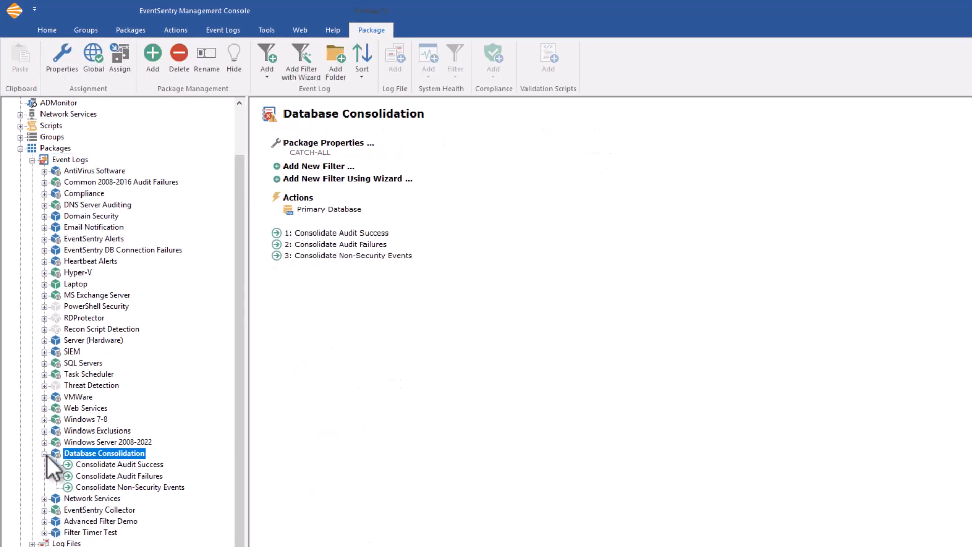
{"action": "left_click", "coordinate": [135, 488]}
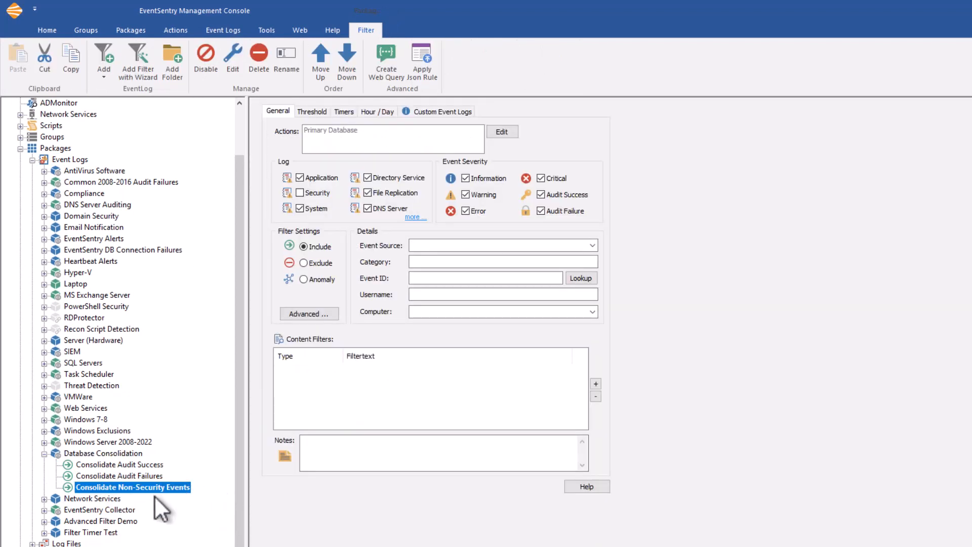
{"action": "left_click", "coordinate": [410, 121]}
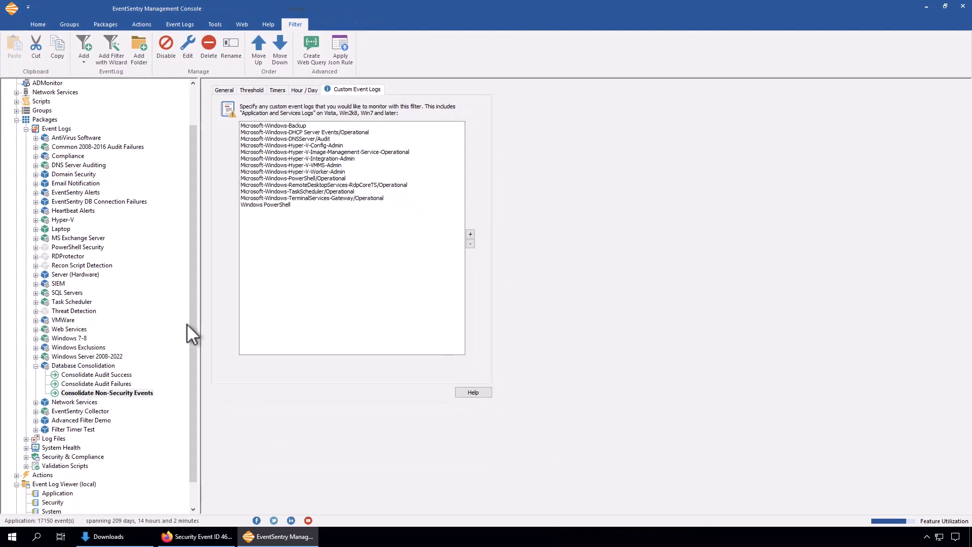
Review the local Applications and Services Logs overview and select the Microsoft-Windows-GroupPolicy/Operational log entry
{"action": "scroll", "coordinate": [191, 327], "scroll_direction": "down", "scroll_amount": 1}
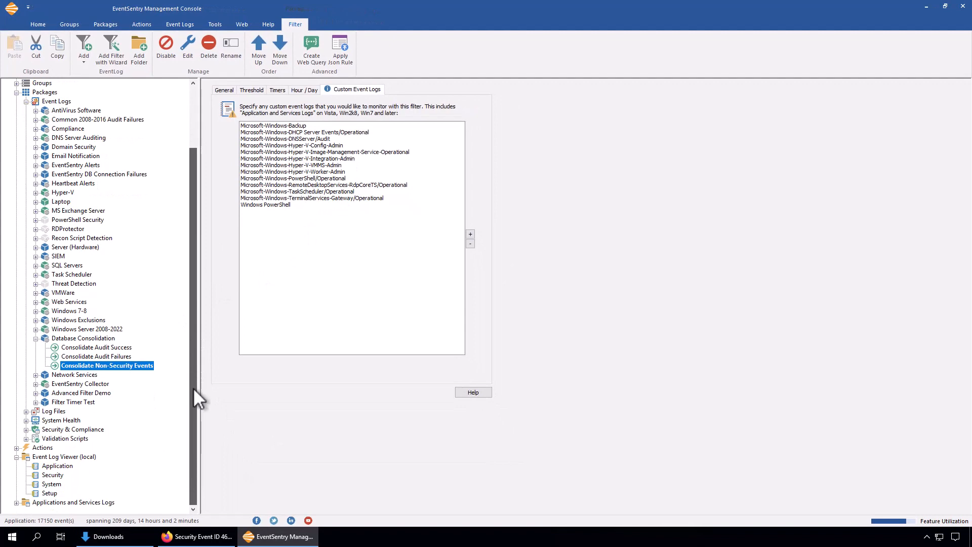
{"action": "left_click", "coordinate": [16, 502]}
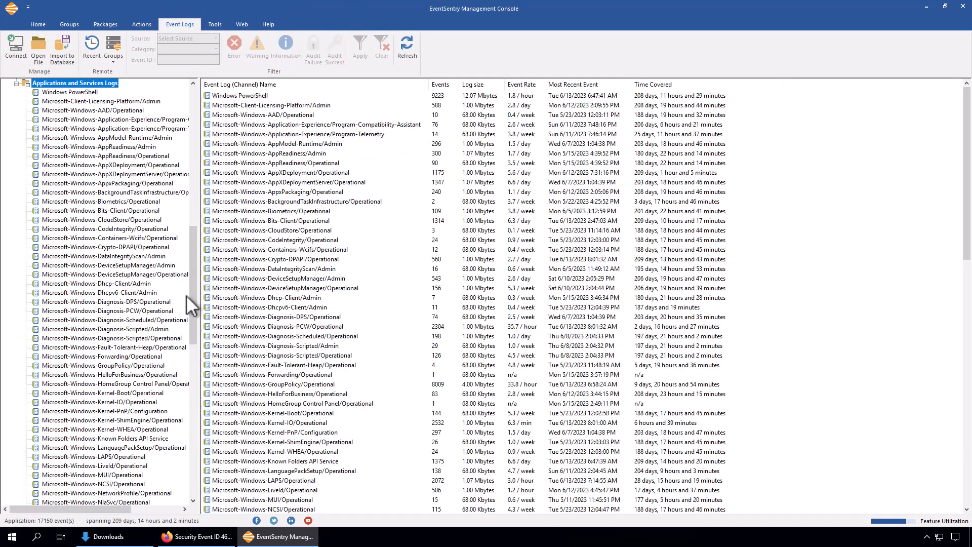
{"action": "left_click", "coordinate": [187, 296]}
{"action": "left_click_drag", "start_coordinate": [189, 245], "coordinate": [190, 234]}
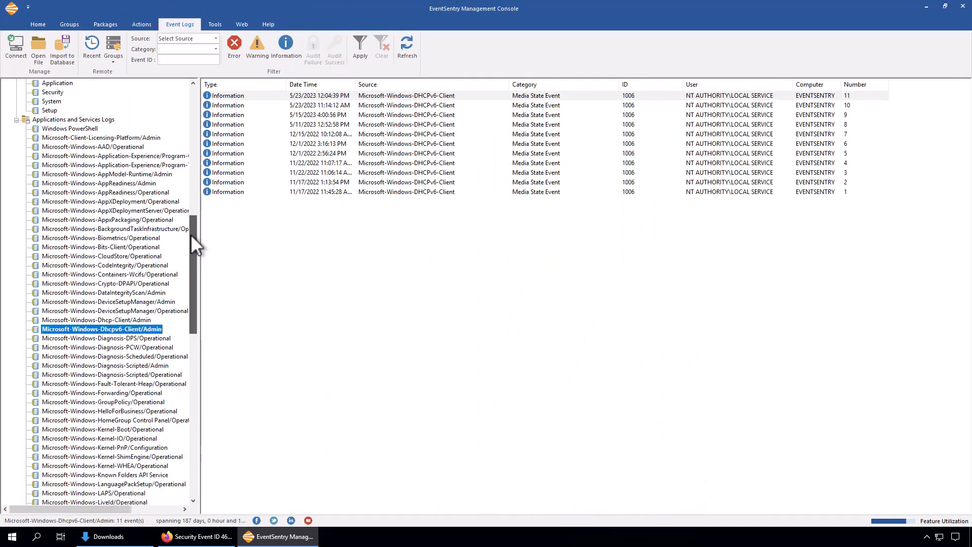
{"action": "left_click", "coordinate": [80, 120]}
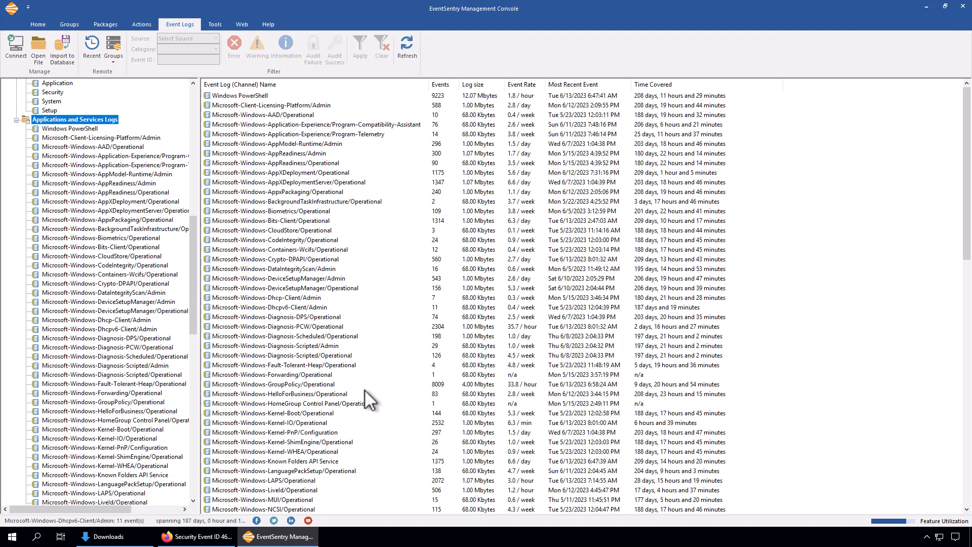
{"action": "left_click", "coordinate": [557, 384]}
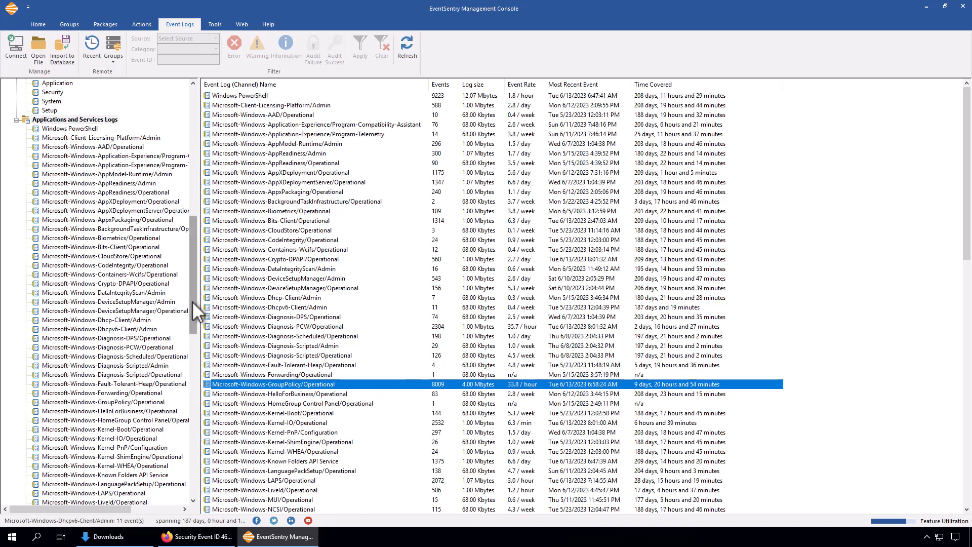
Add Microsoft-Windows-GroupPolicy/Operational to the custom event logs of the Consolidate Non-Security Events filter
{"action": "left_click_drag", "start_coordinate": [192, 294], "coordinate": [175, 223]}
{"action": "left_click", "coordinate": [104, 238]}
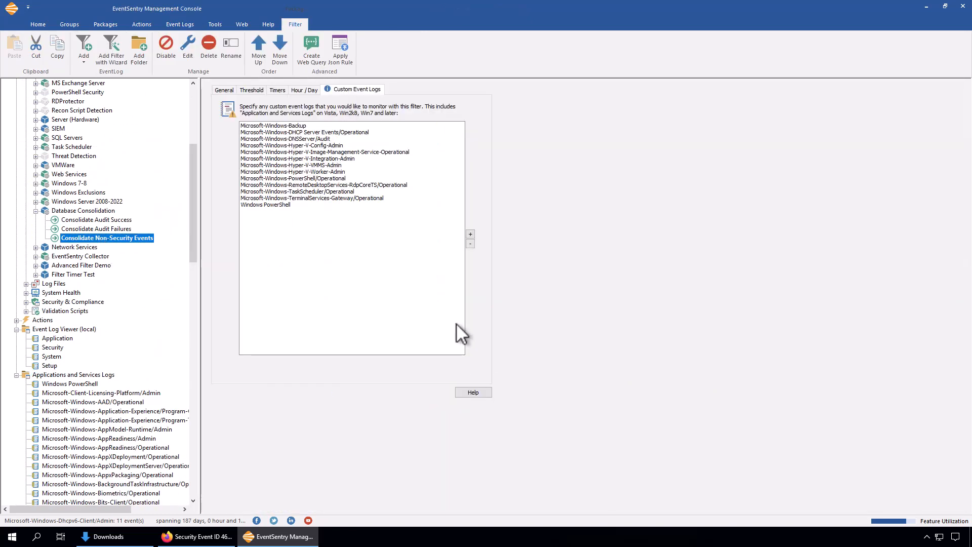
{"action": "left_click", "coordinate": [470, 233]}
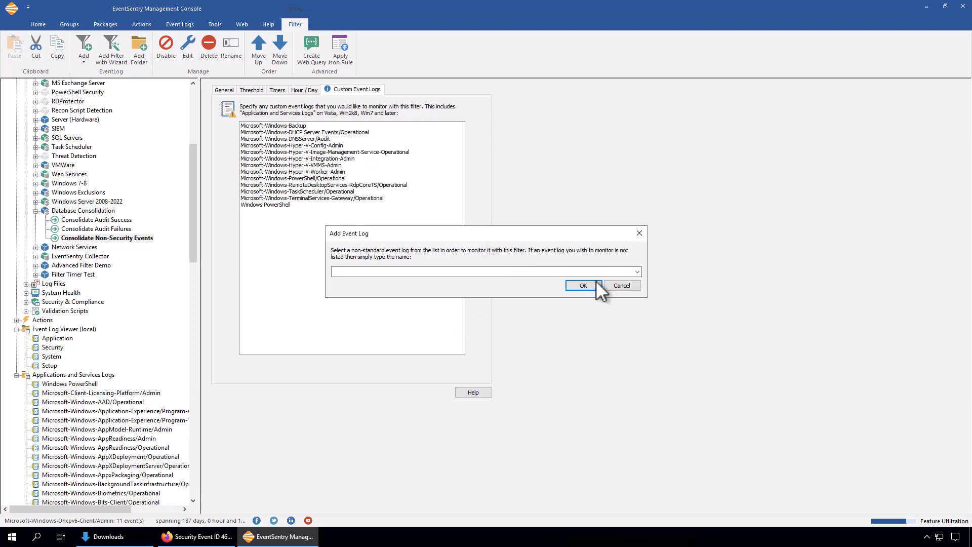
{"action": "left_click", "coordinate": [638, 271]}
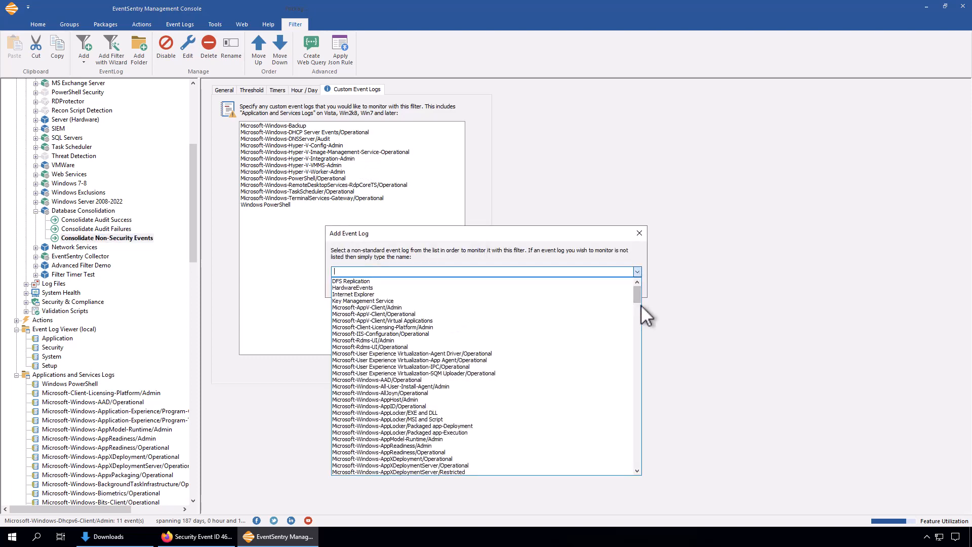
{"action": "left_click_drag", "start_coordinate": [641, 305], "coordinate": [631, 273]}
{"action": "left_click", "coordinate": [637, 272]}
{"action": "left_click", "coordinate": [638, 271]}
{"action": "type", "text": "group"}
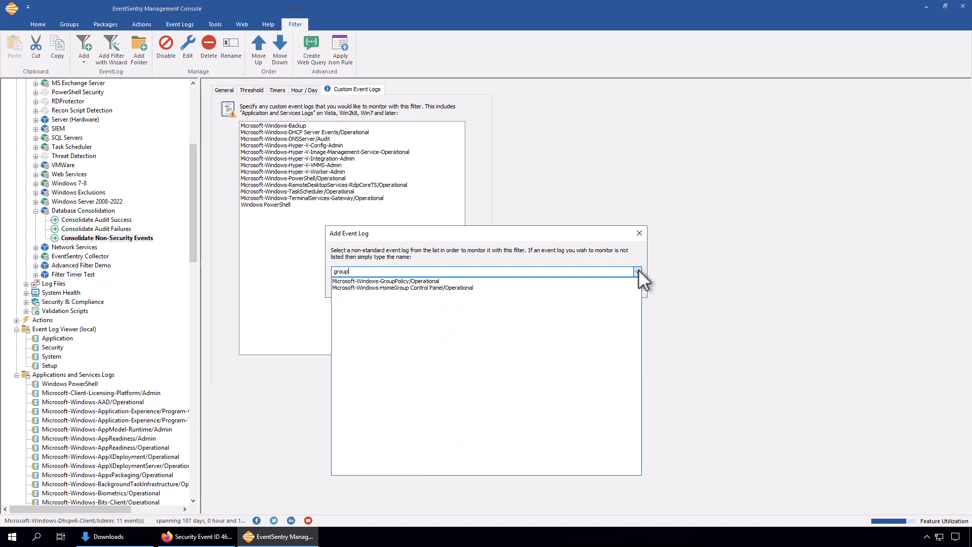
{"action": "left_click", "coordinate": [429, 281]}
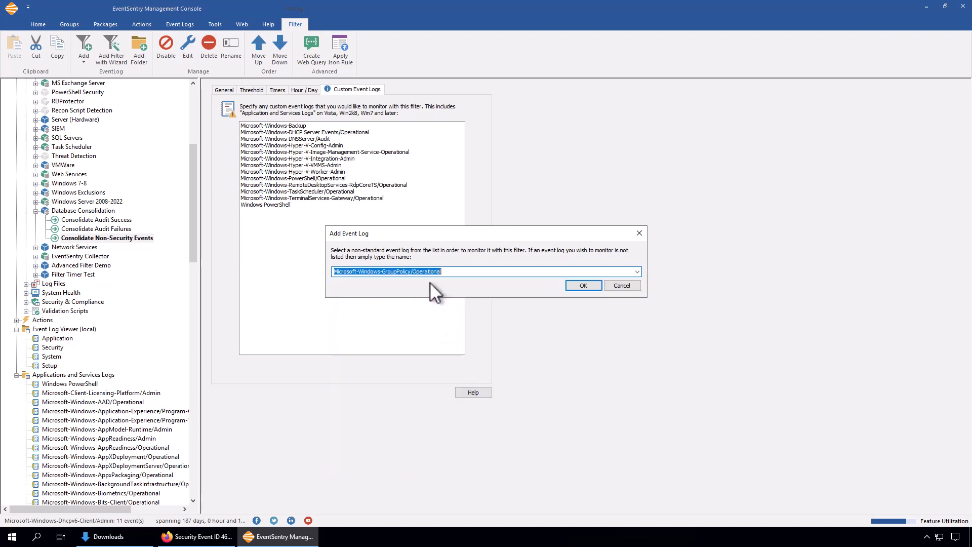
{"action": "left_click", "coordinate": [582, 284]}
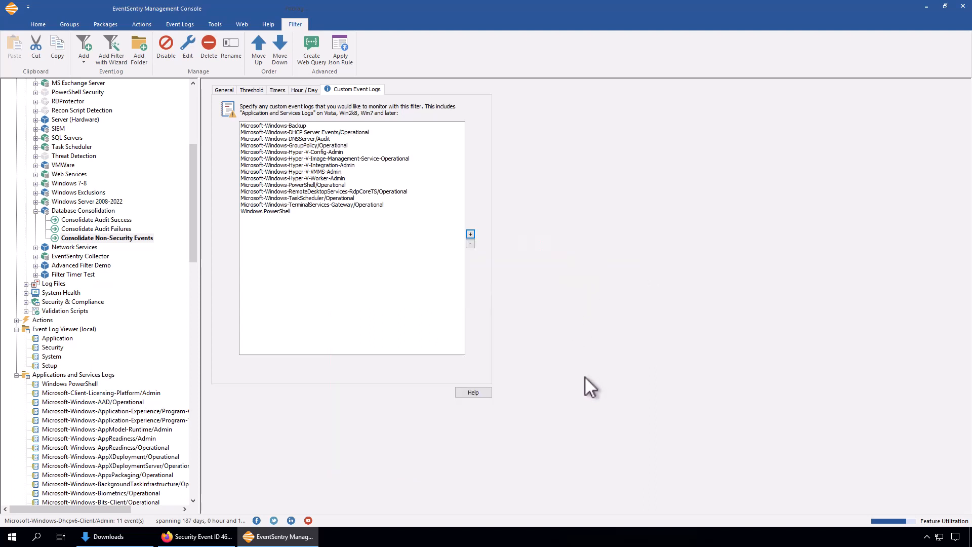
Show the general settings of the Consolidate Non-Security Events filter and place the cursor in its empty notes
{"action": "left_click", "coordinate": [224, 90]}
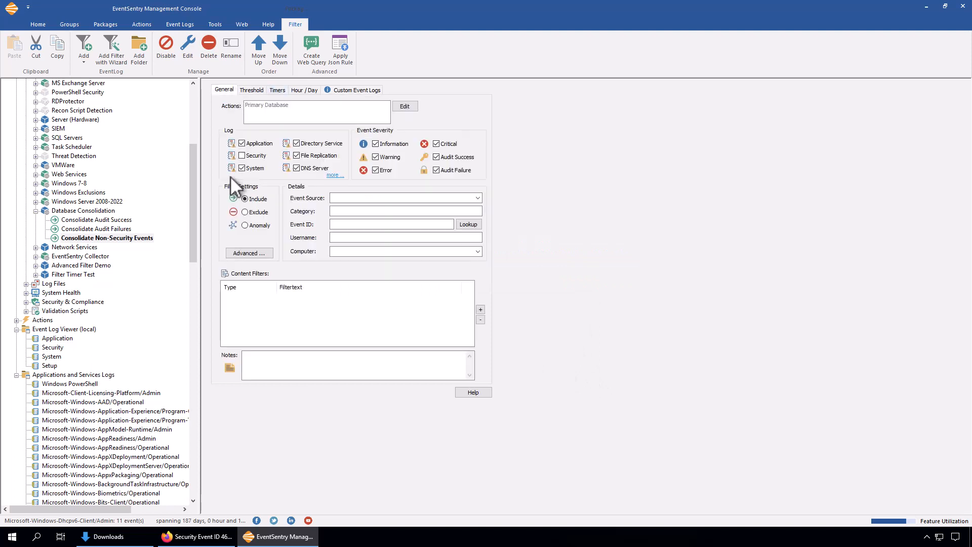
{"action": "left_click", "coordinate": [266, 359]}
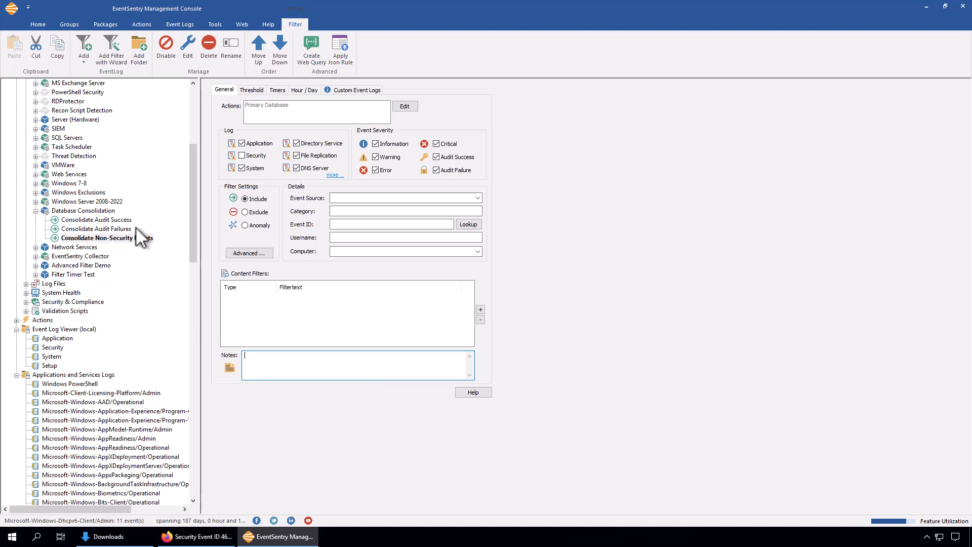
Open the Database Consolidation package overview, view the available filter sorting options, and close them without sorting
{"action": "left_click", "coordinate": [76, 211]}
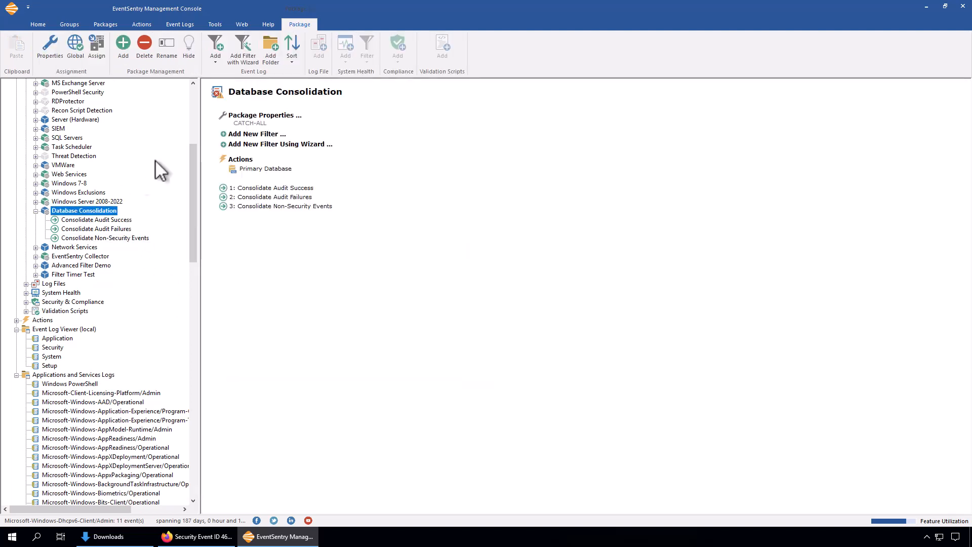
{"action": "left_click", "coordinate": [293, 63]}
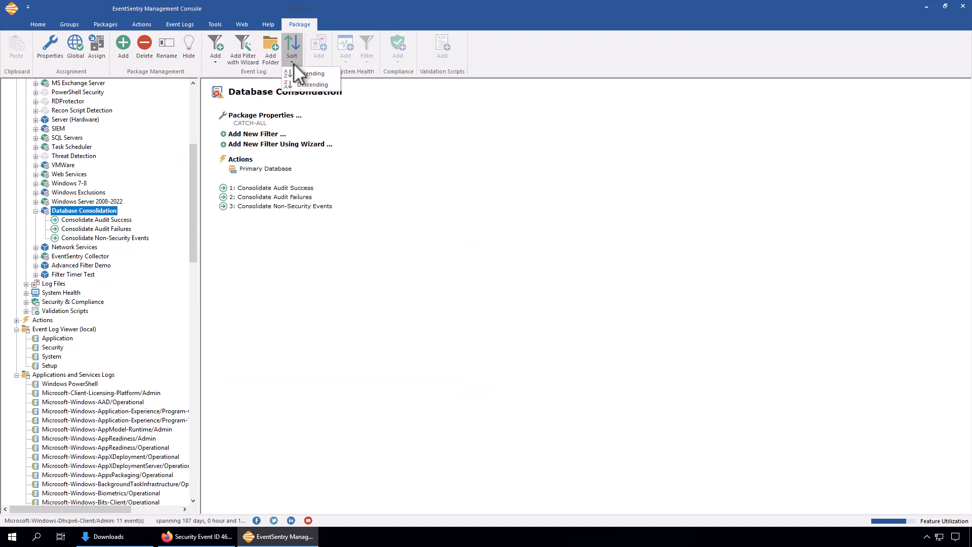
{"action": "left_click", "coordinate": [294, 63]}
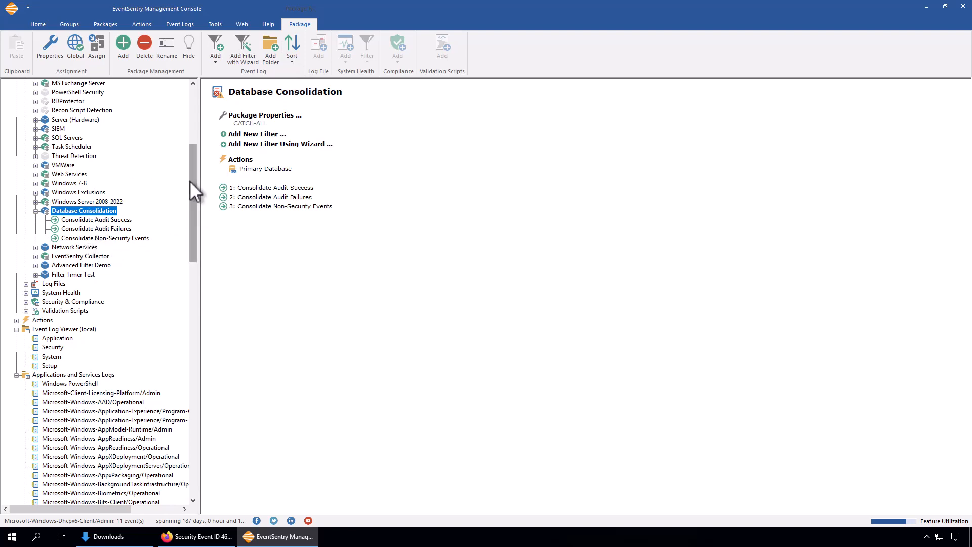
Expand the PowerShell Security package and its False Positives folder to view the exclude filters, and collapse the folder again
{"action": "left_click_drag", "start_coordinate": [190, 180], "coordinate": [193, 150]}
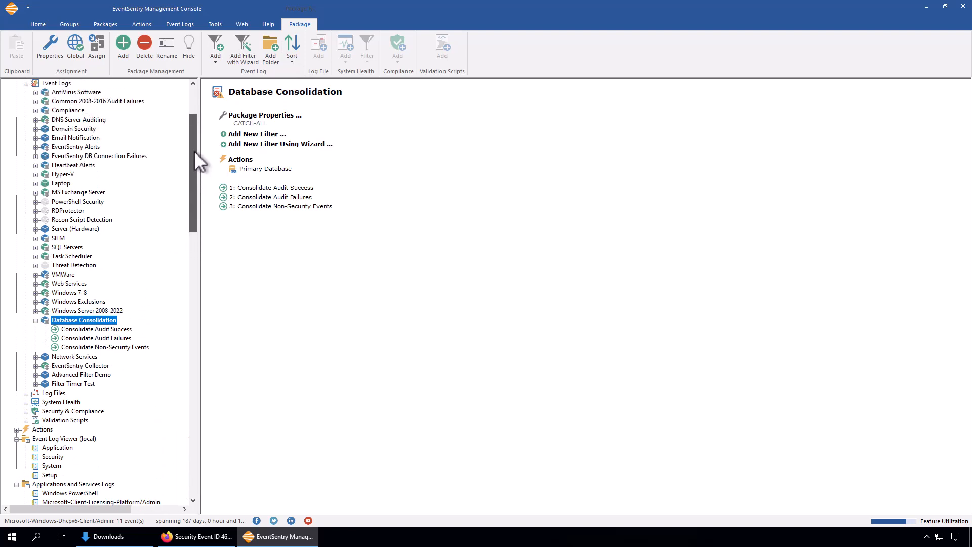
{"action": "left_click", "coordinate": [36, 201]}
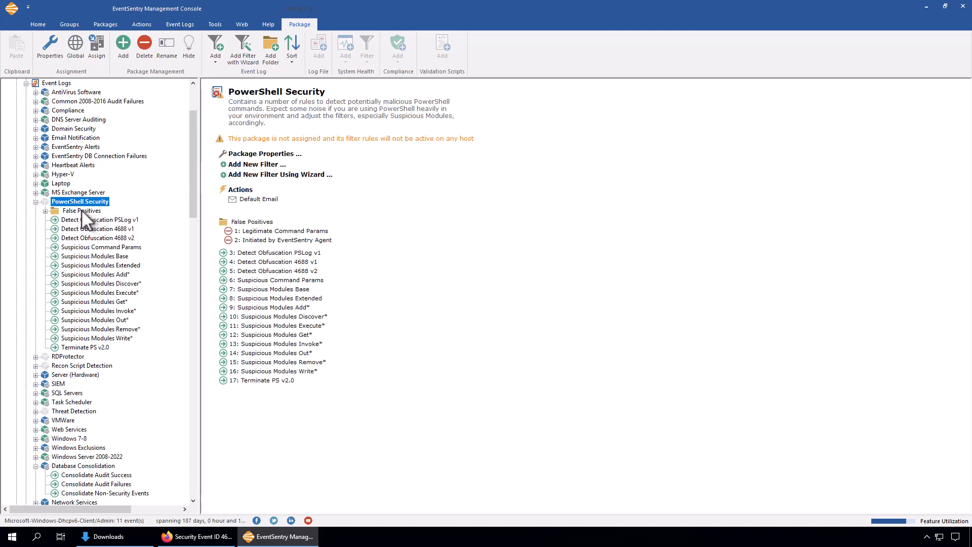
{"action": "left_click", "coordinate": [45, 211]}
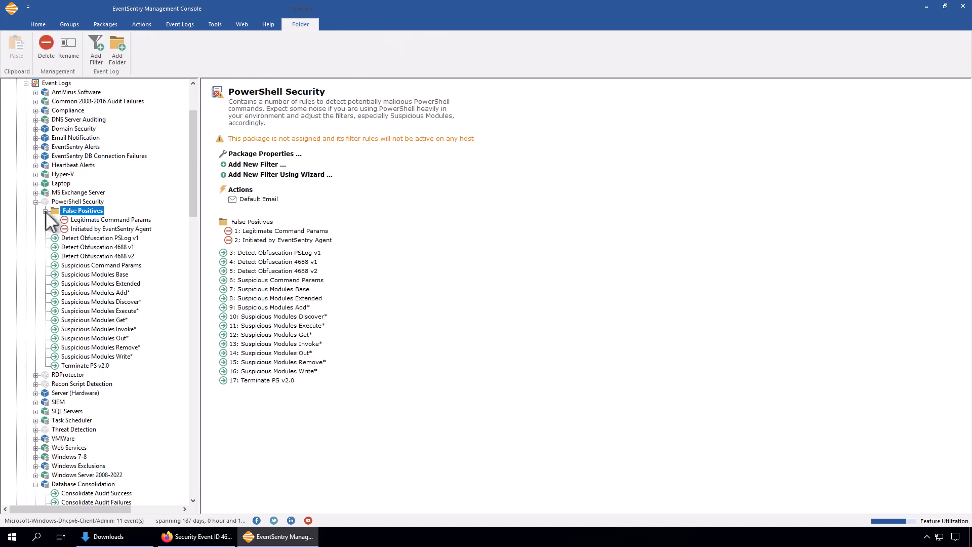
{"action": "left_click", "coordinate": [45, 212]}
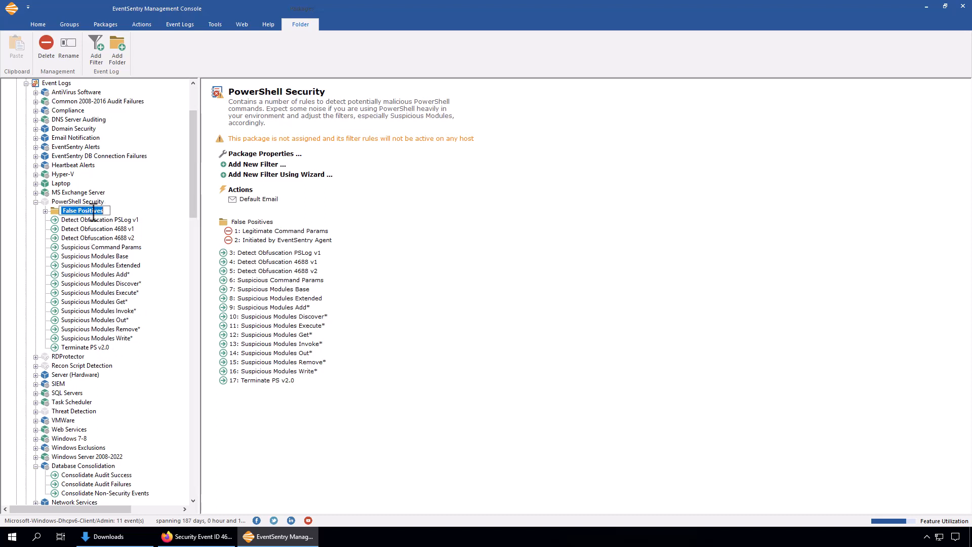
{"action": "key", "text": "Return"}
View the ascending and descending filter sorting options for the PowerShell Security package and close them without sorting
{"action": "left_click", "coordinate": [71, 201]}
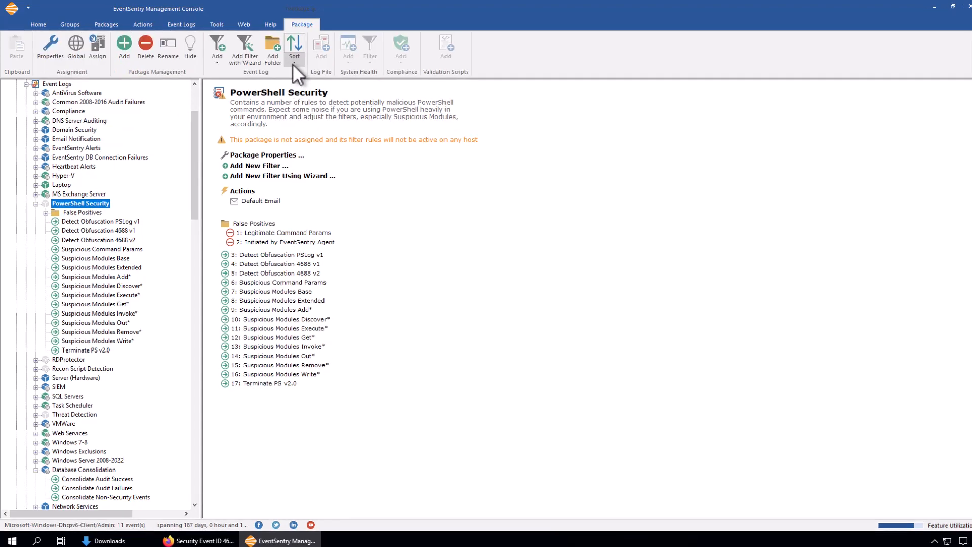
{"action": "left_click", "coordinate": [293, 63]}
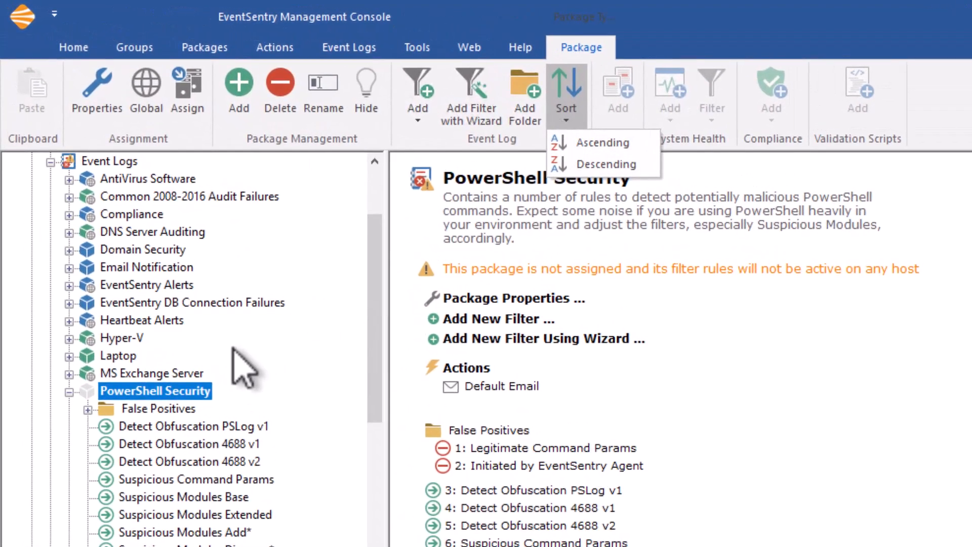
{"action": "left_click", "coordinate": [83, 201]}
Open the False Positives folder's name for editing, place the cursor at its start, and leave editing without altering the name
{"action": "left_click", "coordinate": [154, 409]}
{"action": "left_click", "coordinate": [157, 409]}
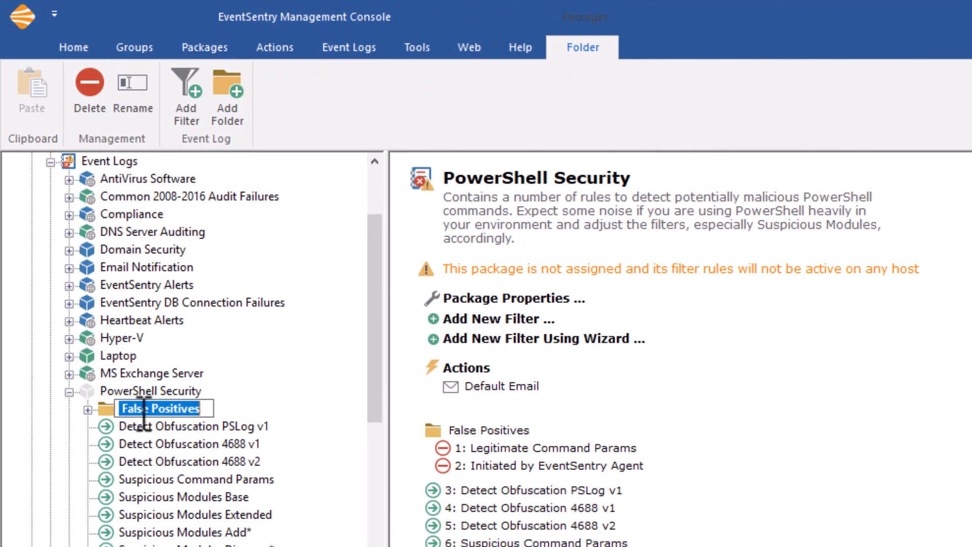
{"action": "key", "text": "Home"}
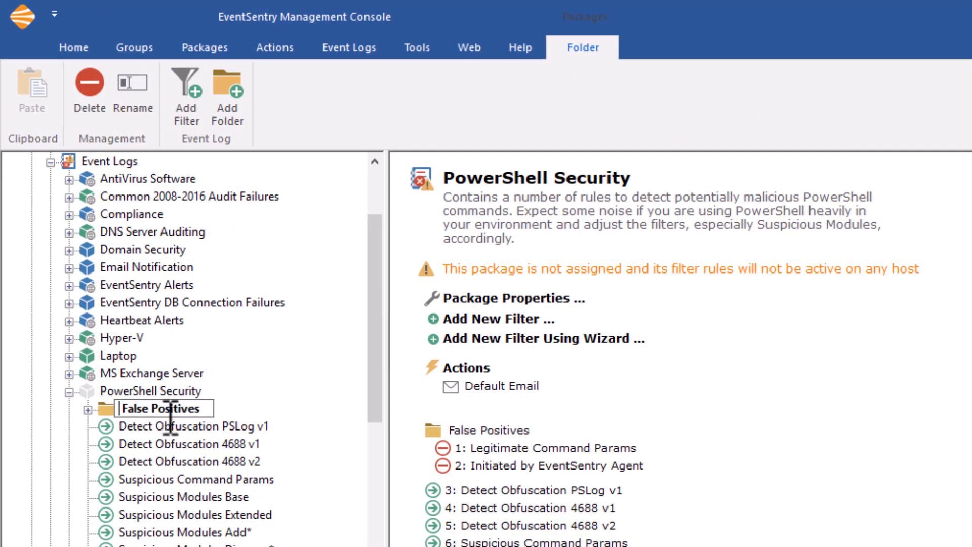
{"action": "key", "text": "Return"}
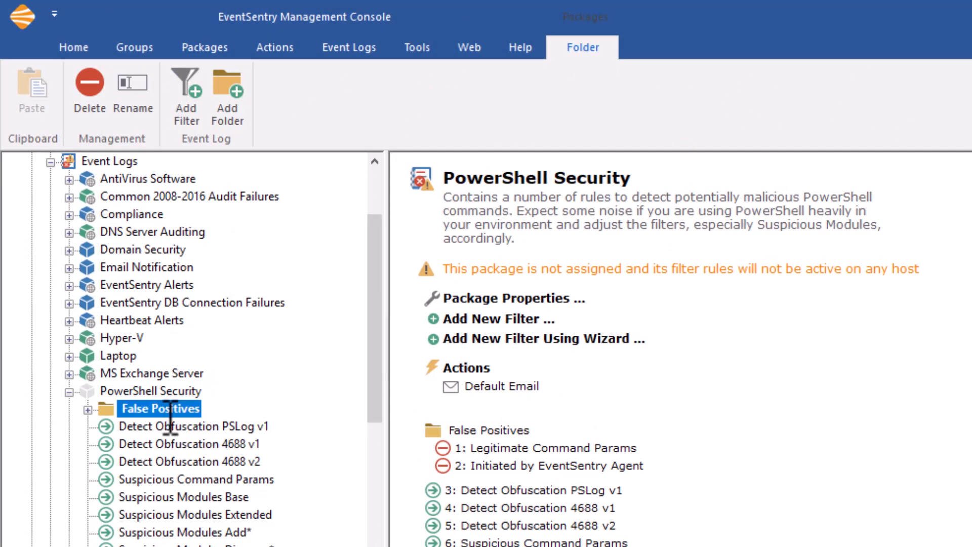
Review the exclude filters inside the False Positives folder, and collapse both the folder and the PowerShell Security package
{"action": "left_click", "coordinate": [88, 409]}
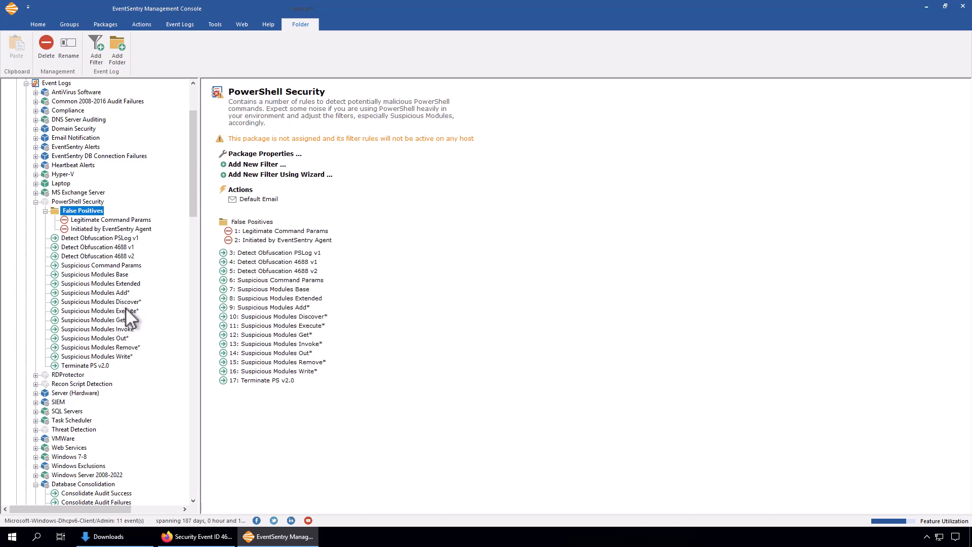
{"action": "left_click", "coordinate": [45, 211]}
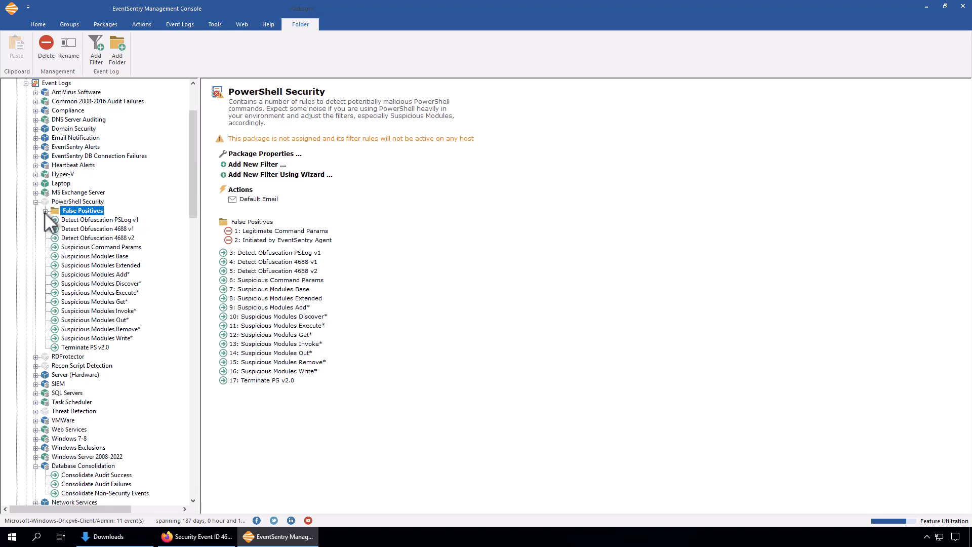
{"action": "left_click", "coordinate": [36, 201]}
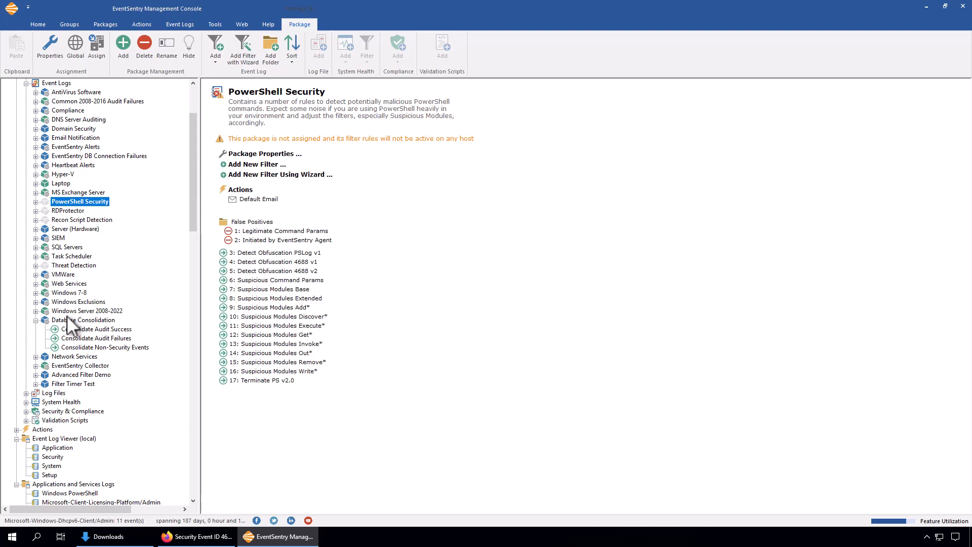
Expand the Filter Timer Test package, review its properties and the Calculator Launch filter's general settings, and collapse the package
{"action": "left_click", "coordinate": [36, 384]}
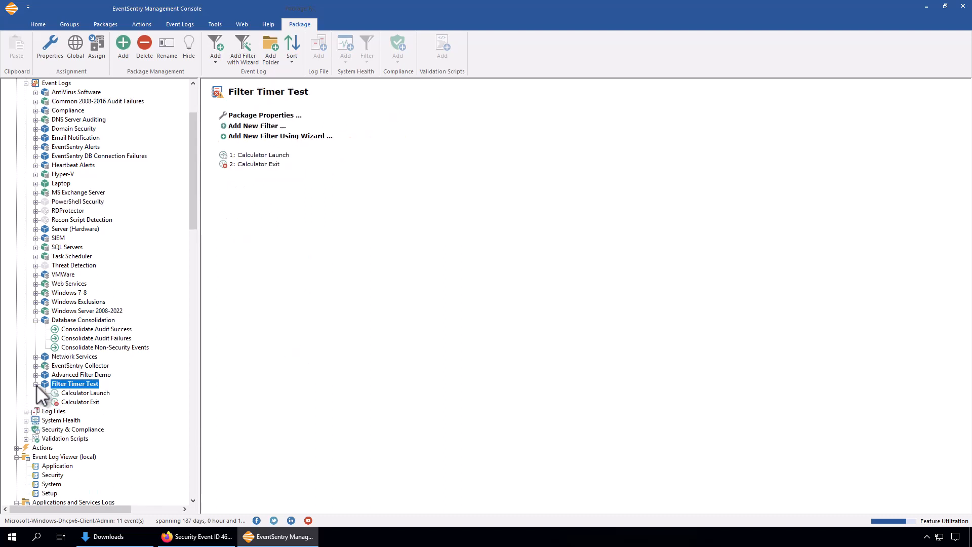
{"action": "right_click", "coordinate": [95, 386]}
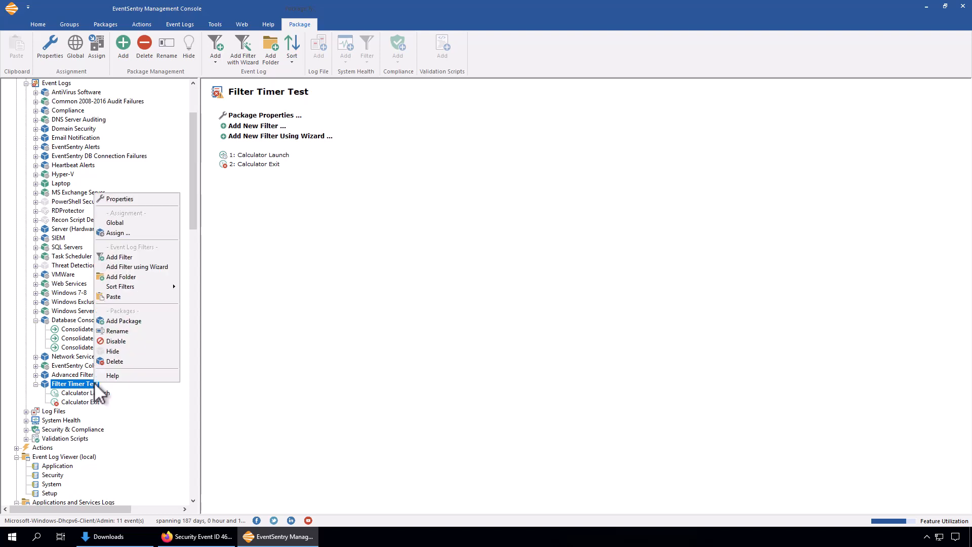
{"action": "left_click", "coordinate": [128, 203]}
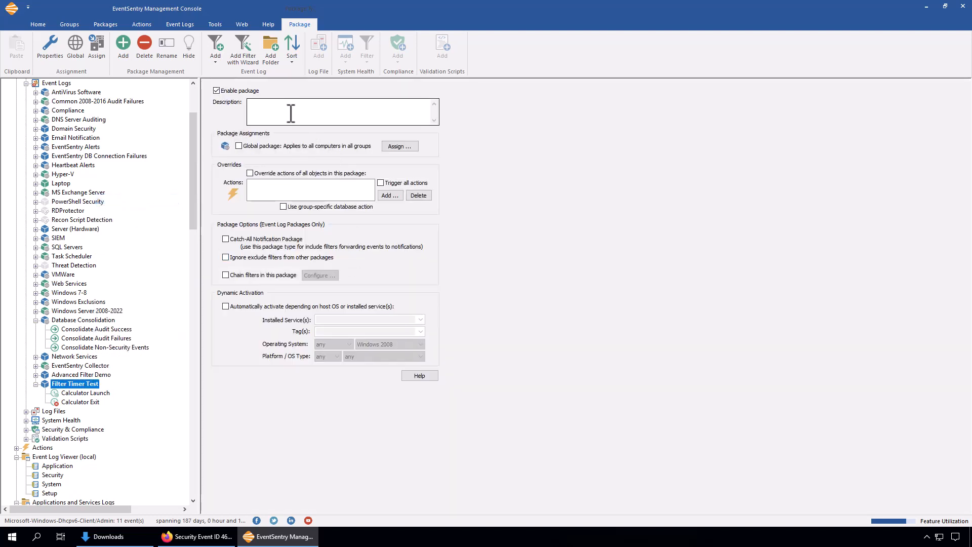
{"action": "left_click", "coordinate": [74, 393]}
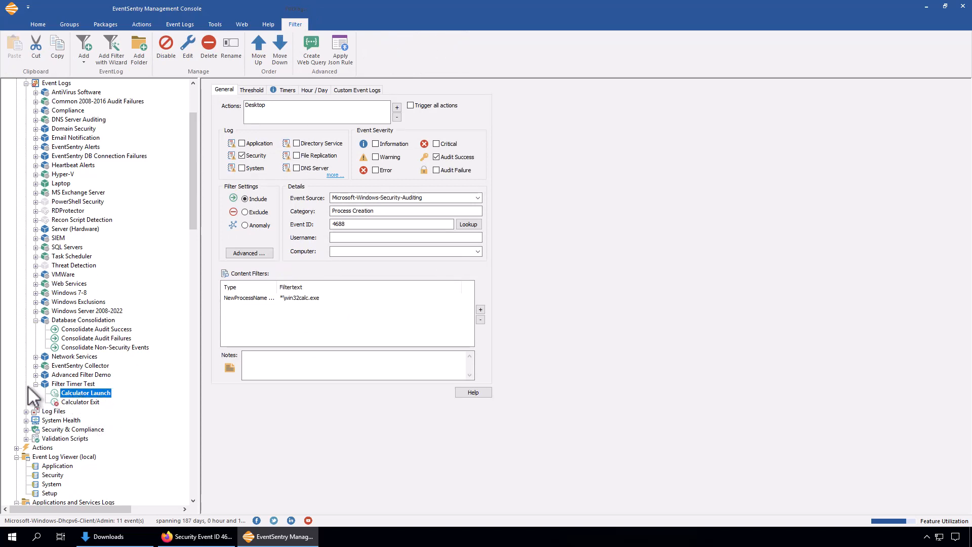
{"action": "double_click", "coordinate": [55, 384]}
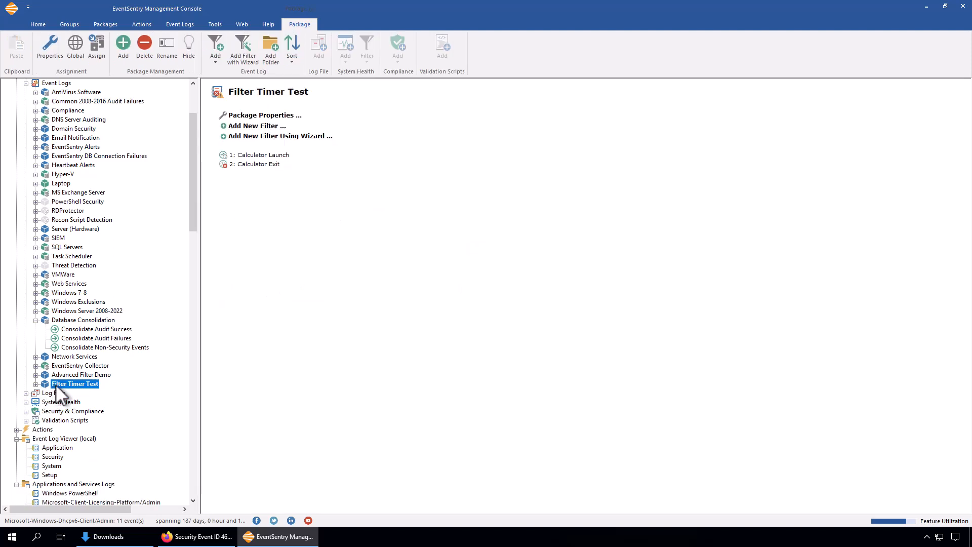